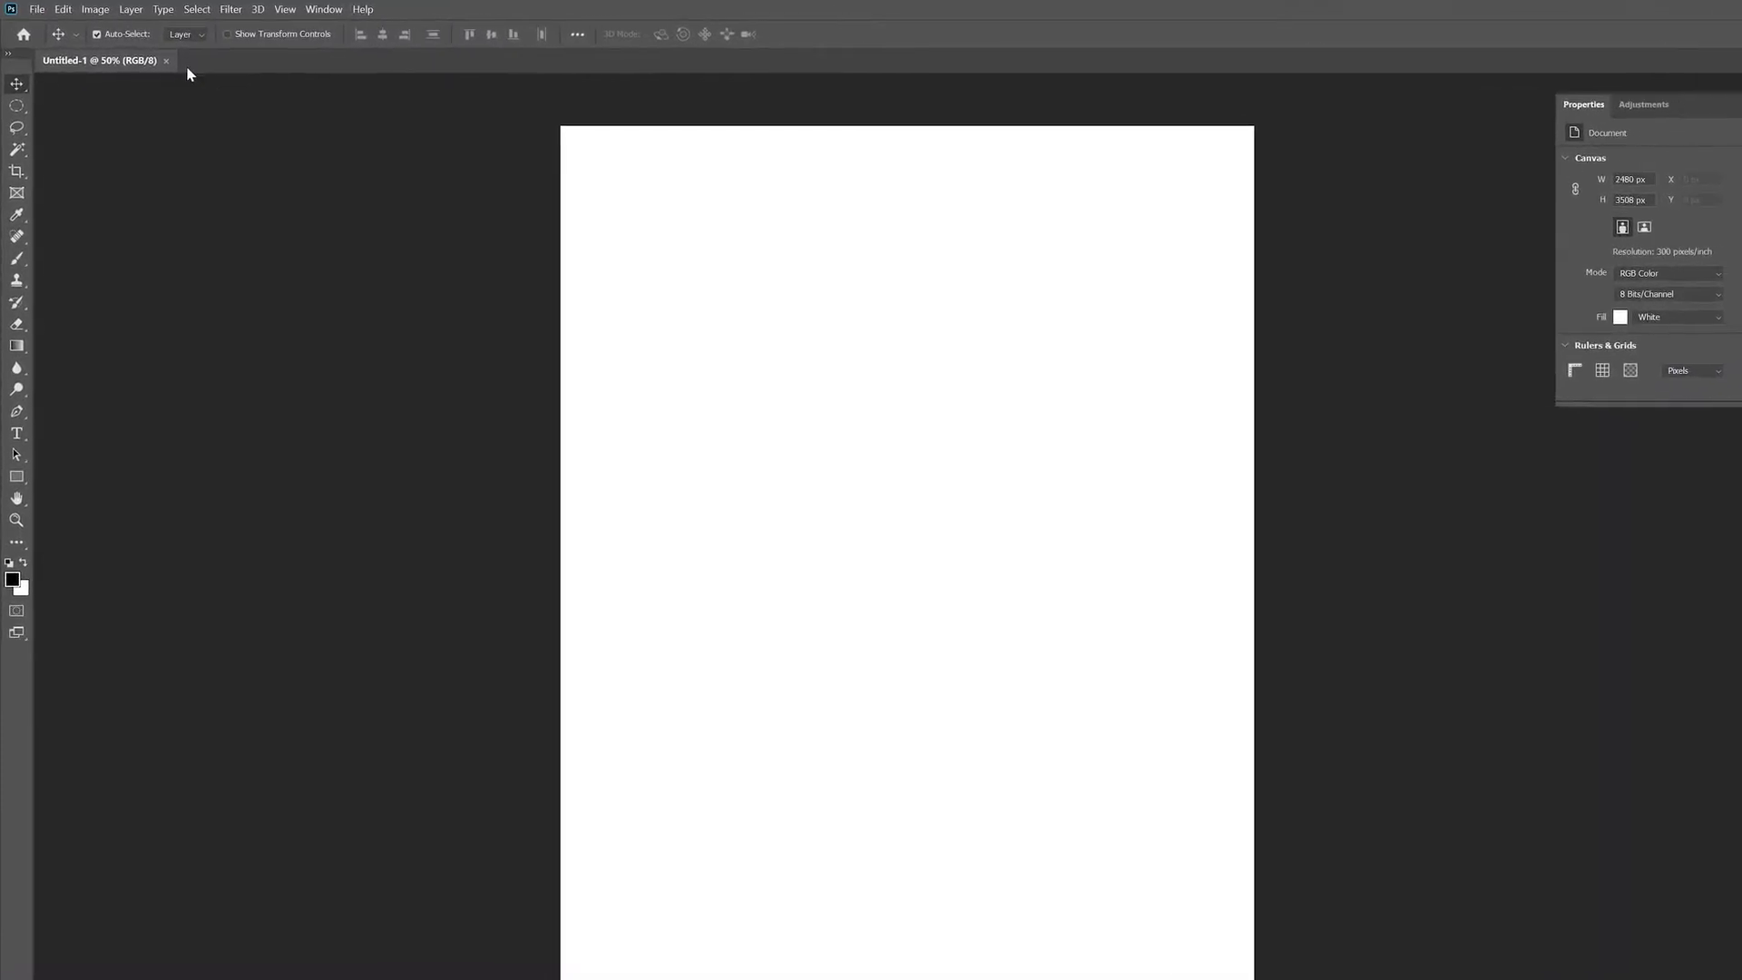
# - Create a second blank document, Untitled-2, from the File menu's New command
pyautogui.click(54, 14)
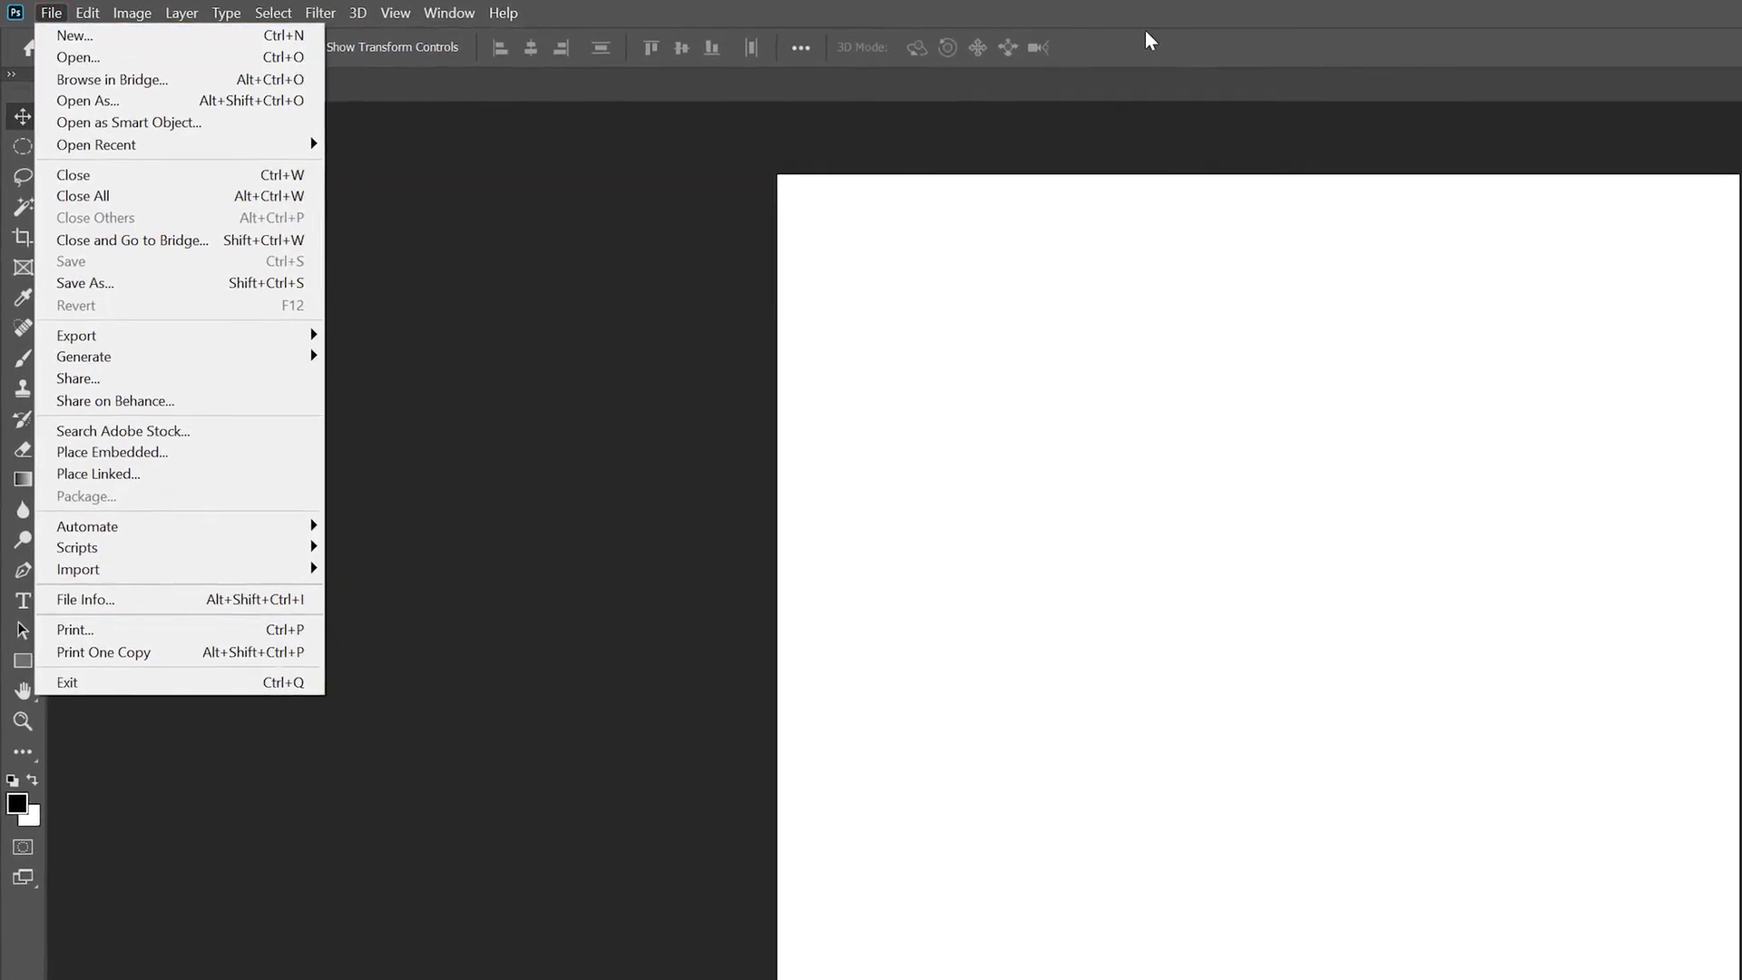
pyautogui.click(1146, 45)
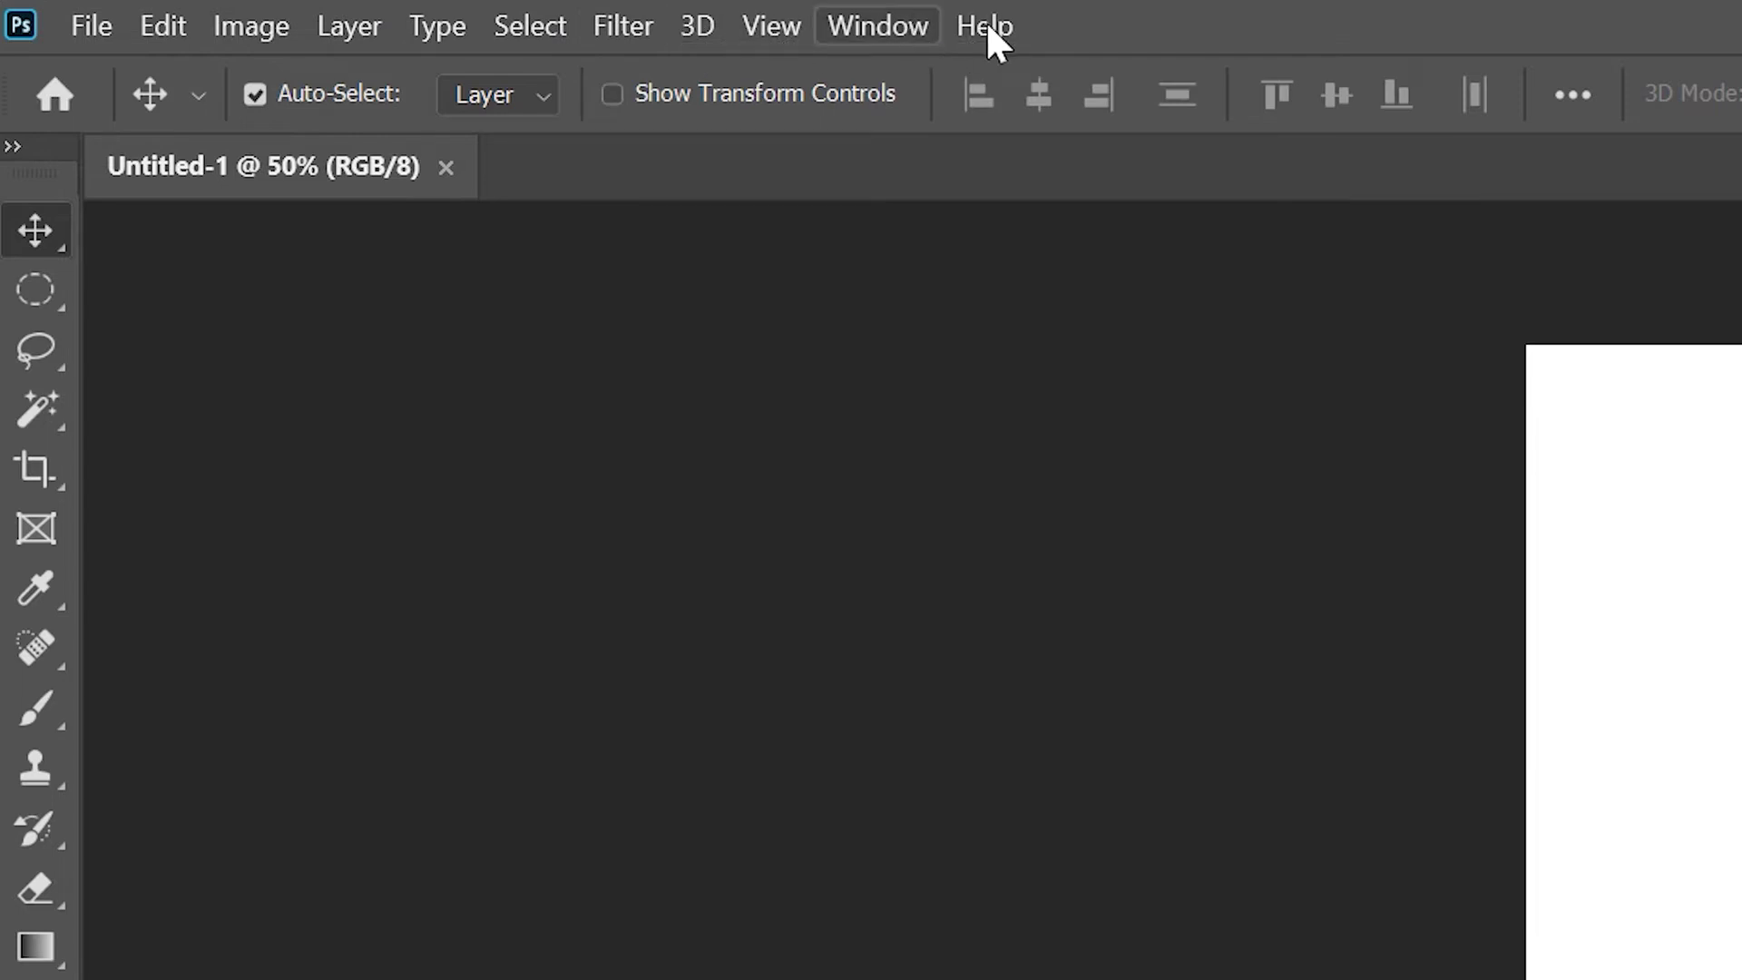
pyautogui.click(102, 25)
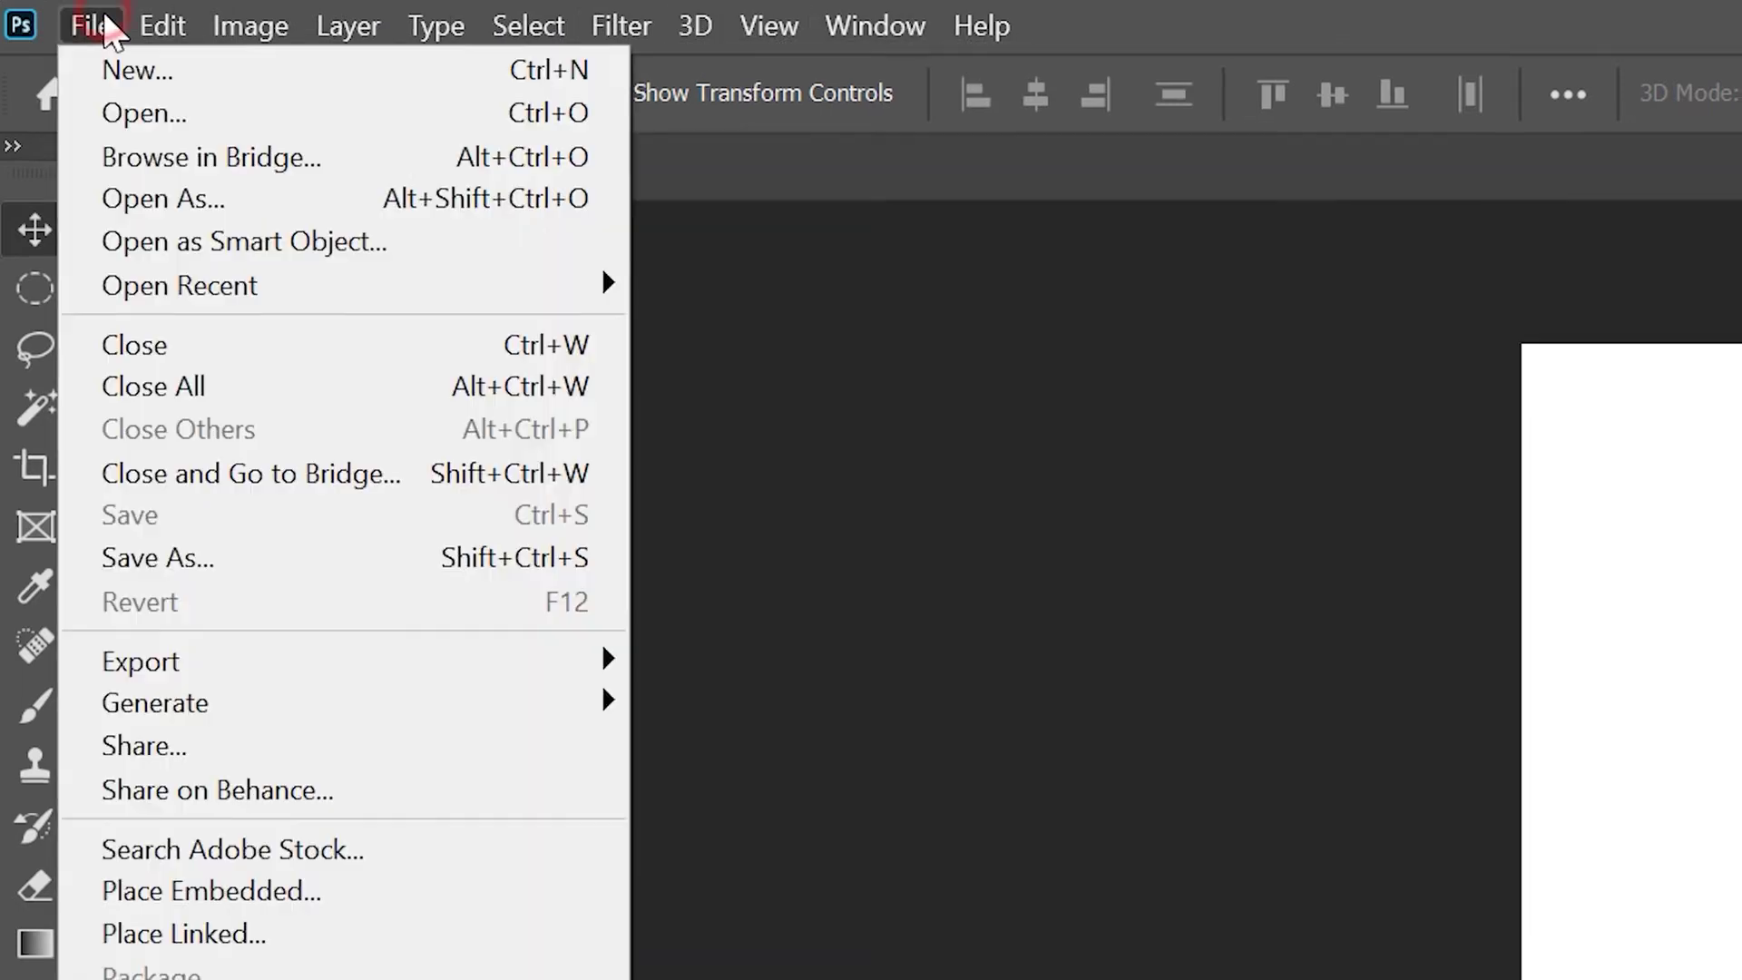
pyautogui.click(102, 25)
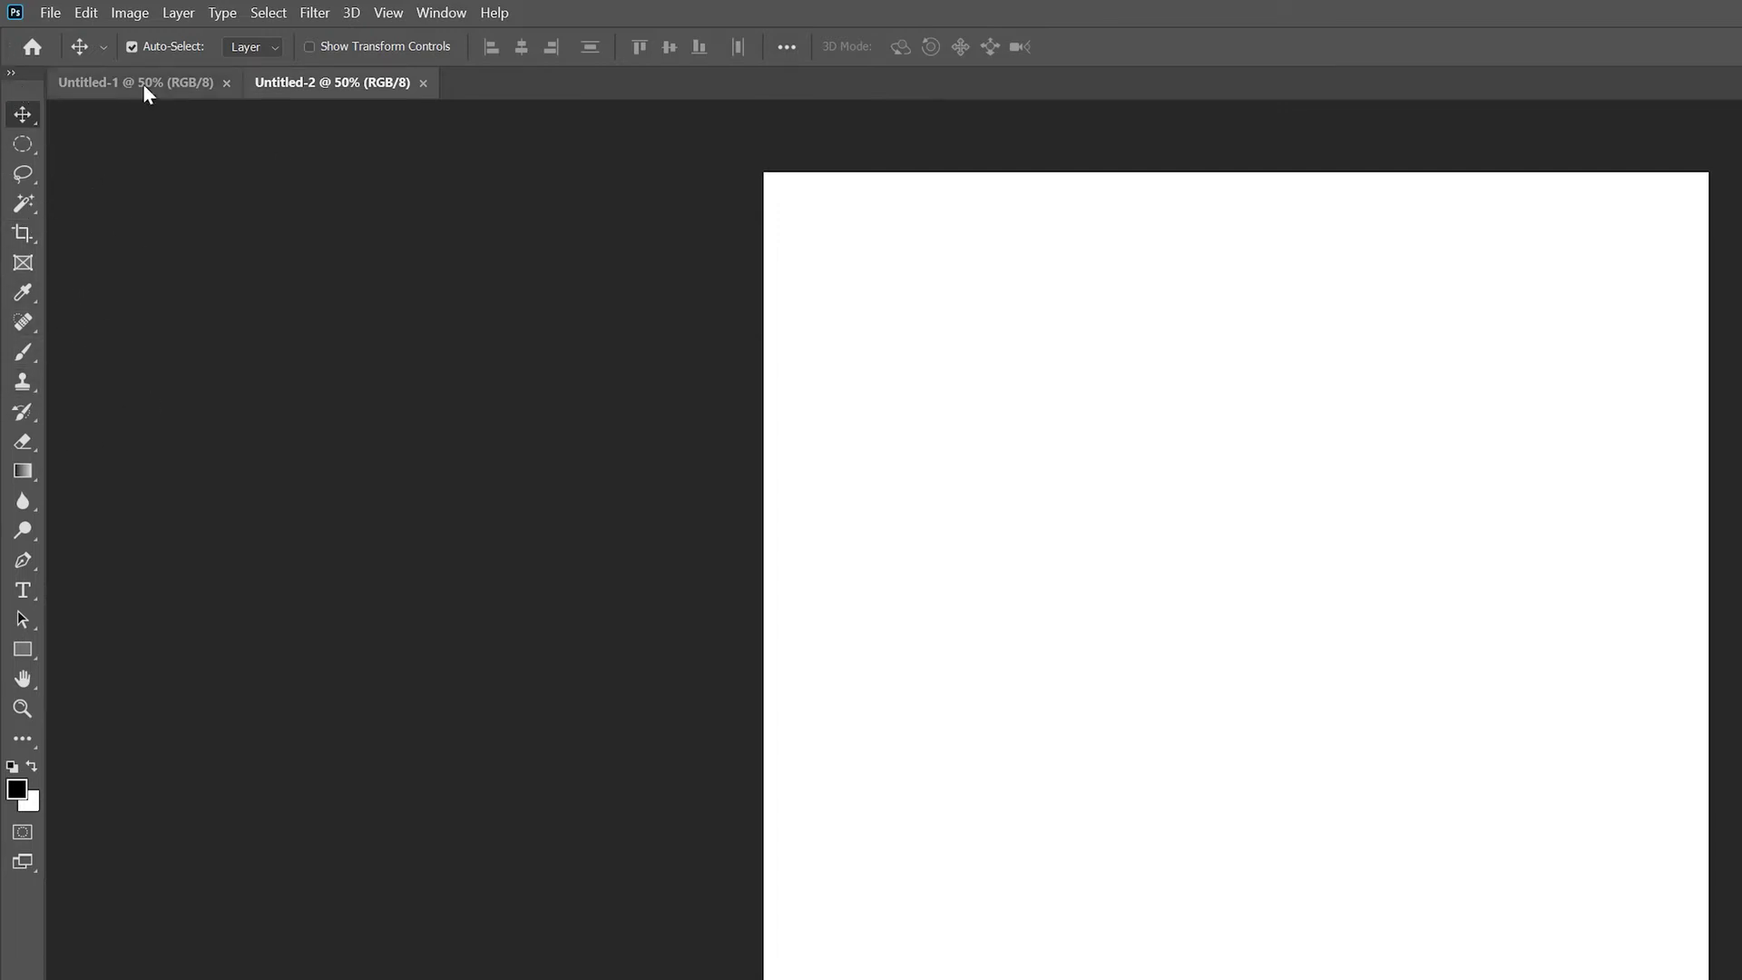
pyautogui.click(11, 73)
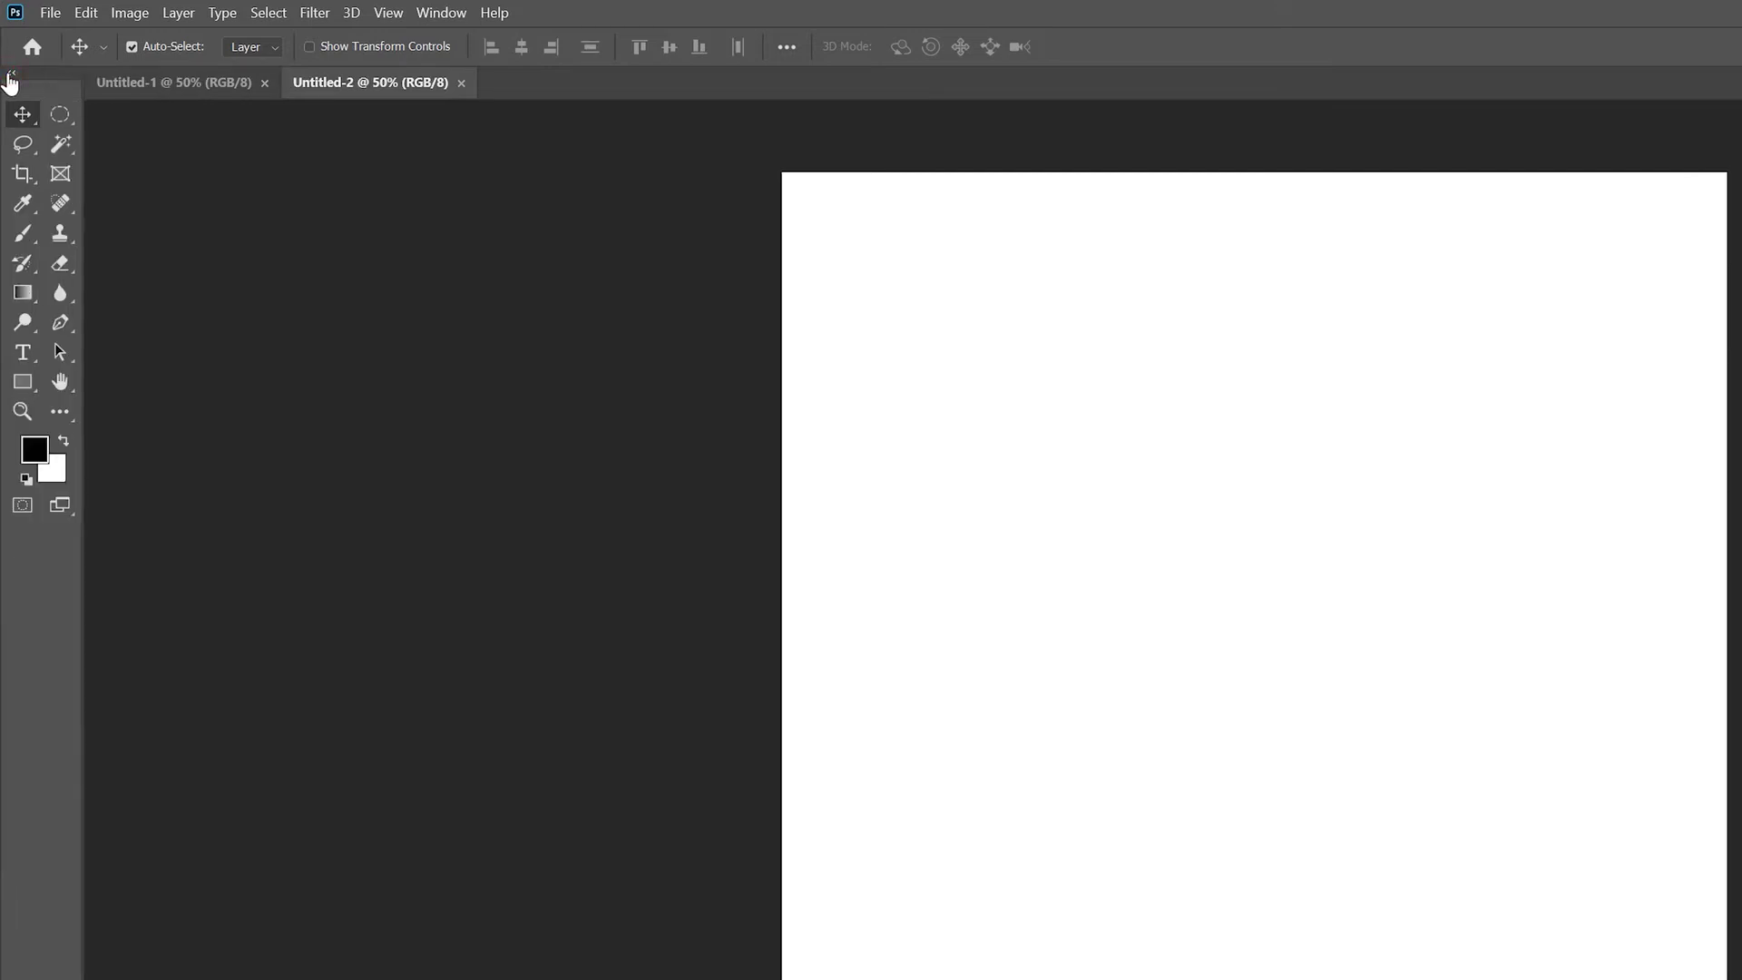
pyautogui.click(11, 76)
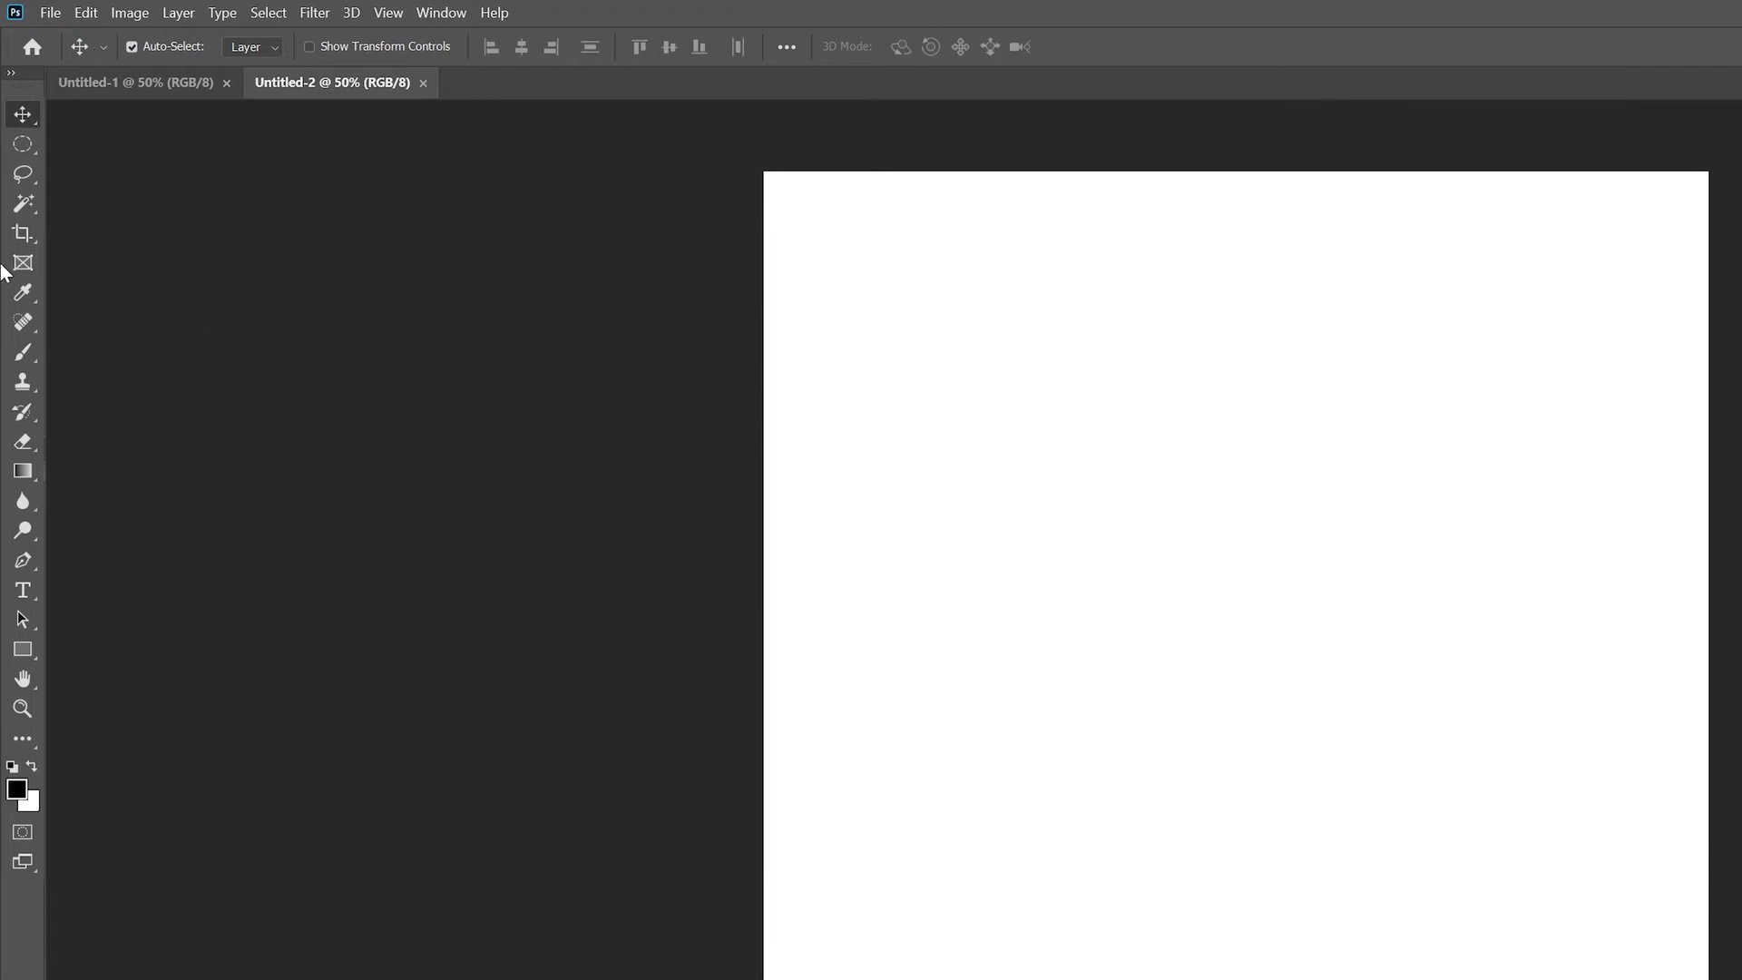
pyautogui.click(25, 150)
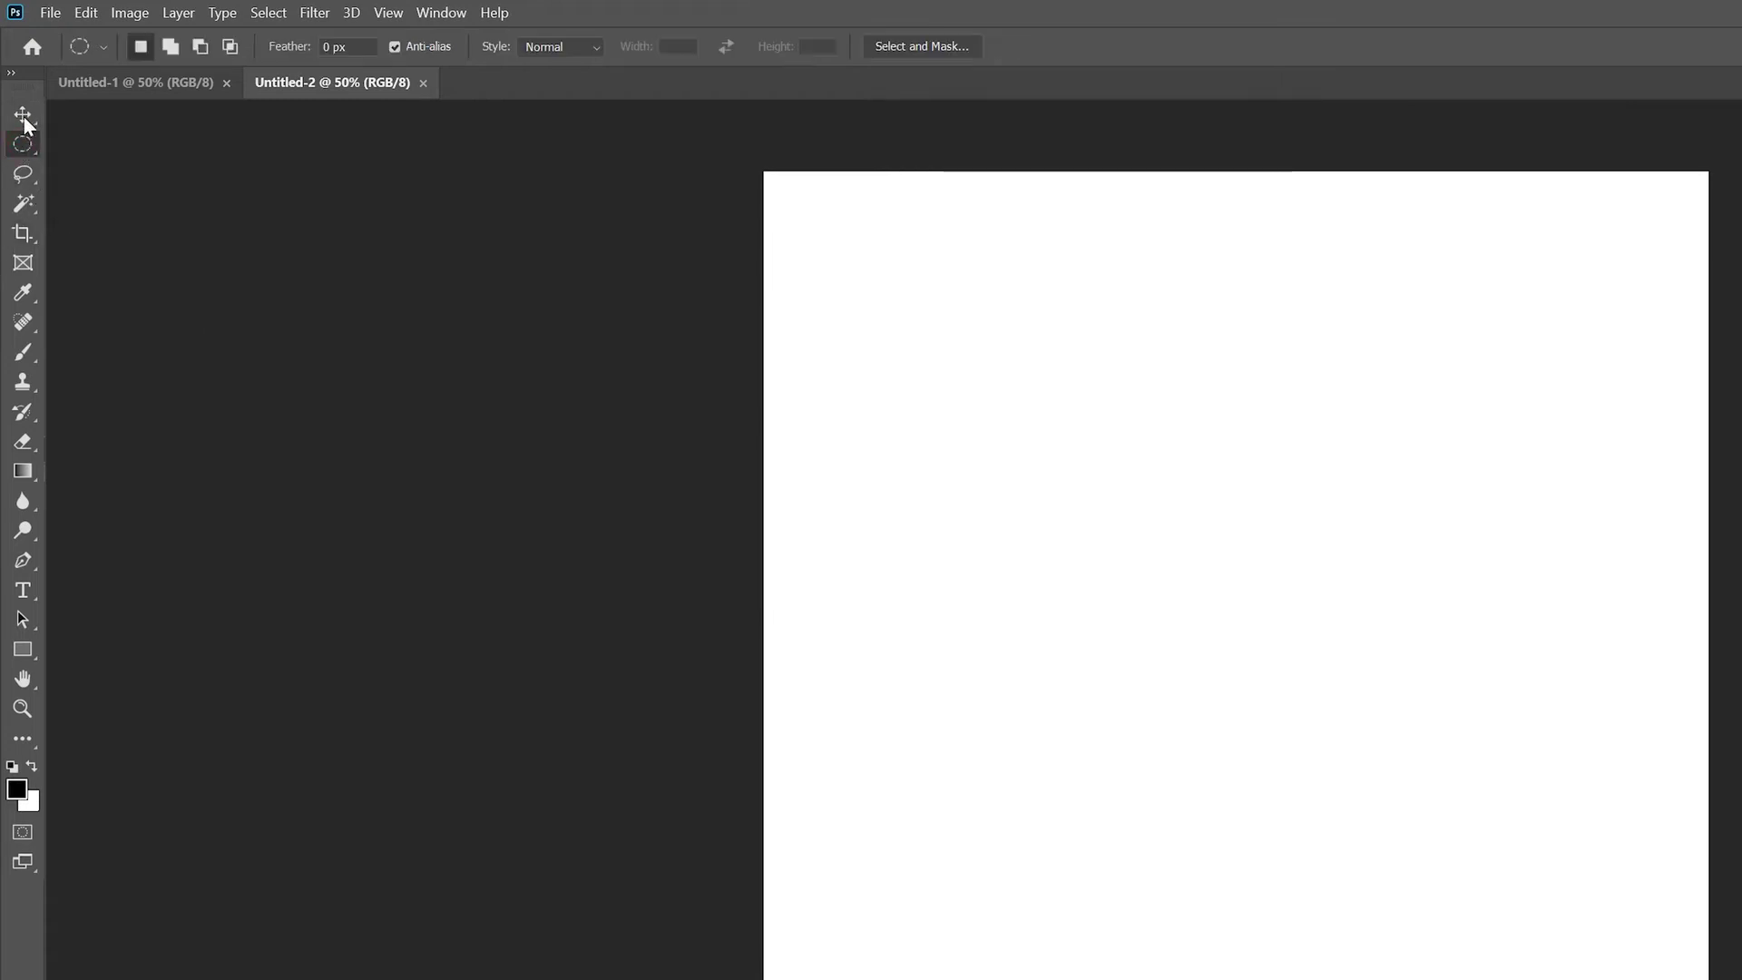
pyautogui.click(25, 119)
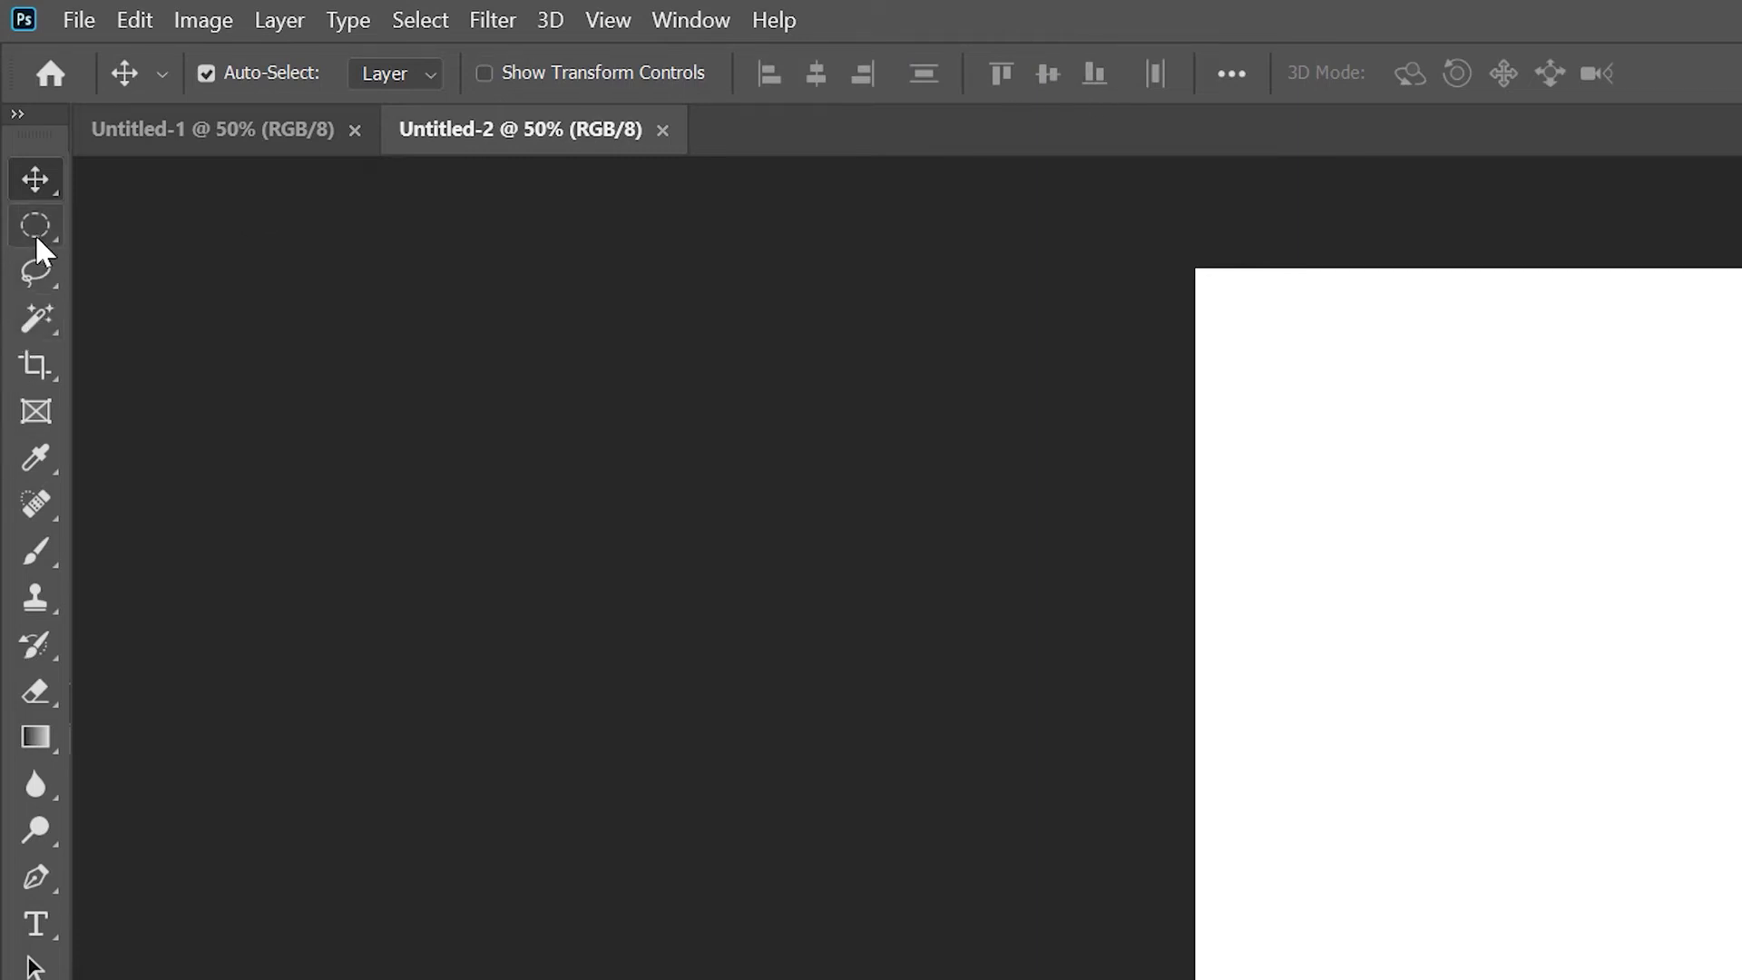
pyautogui.click(36, 268)
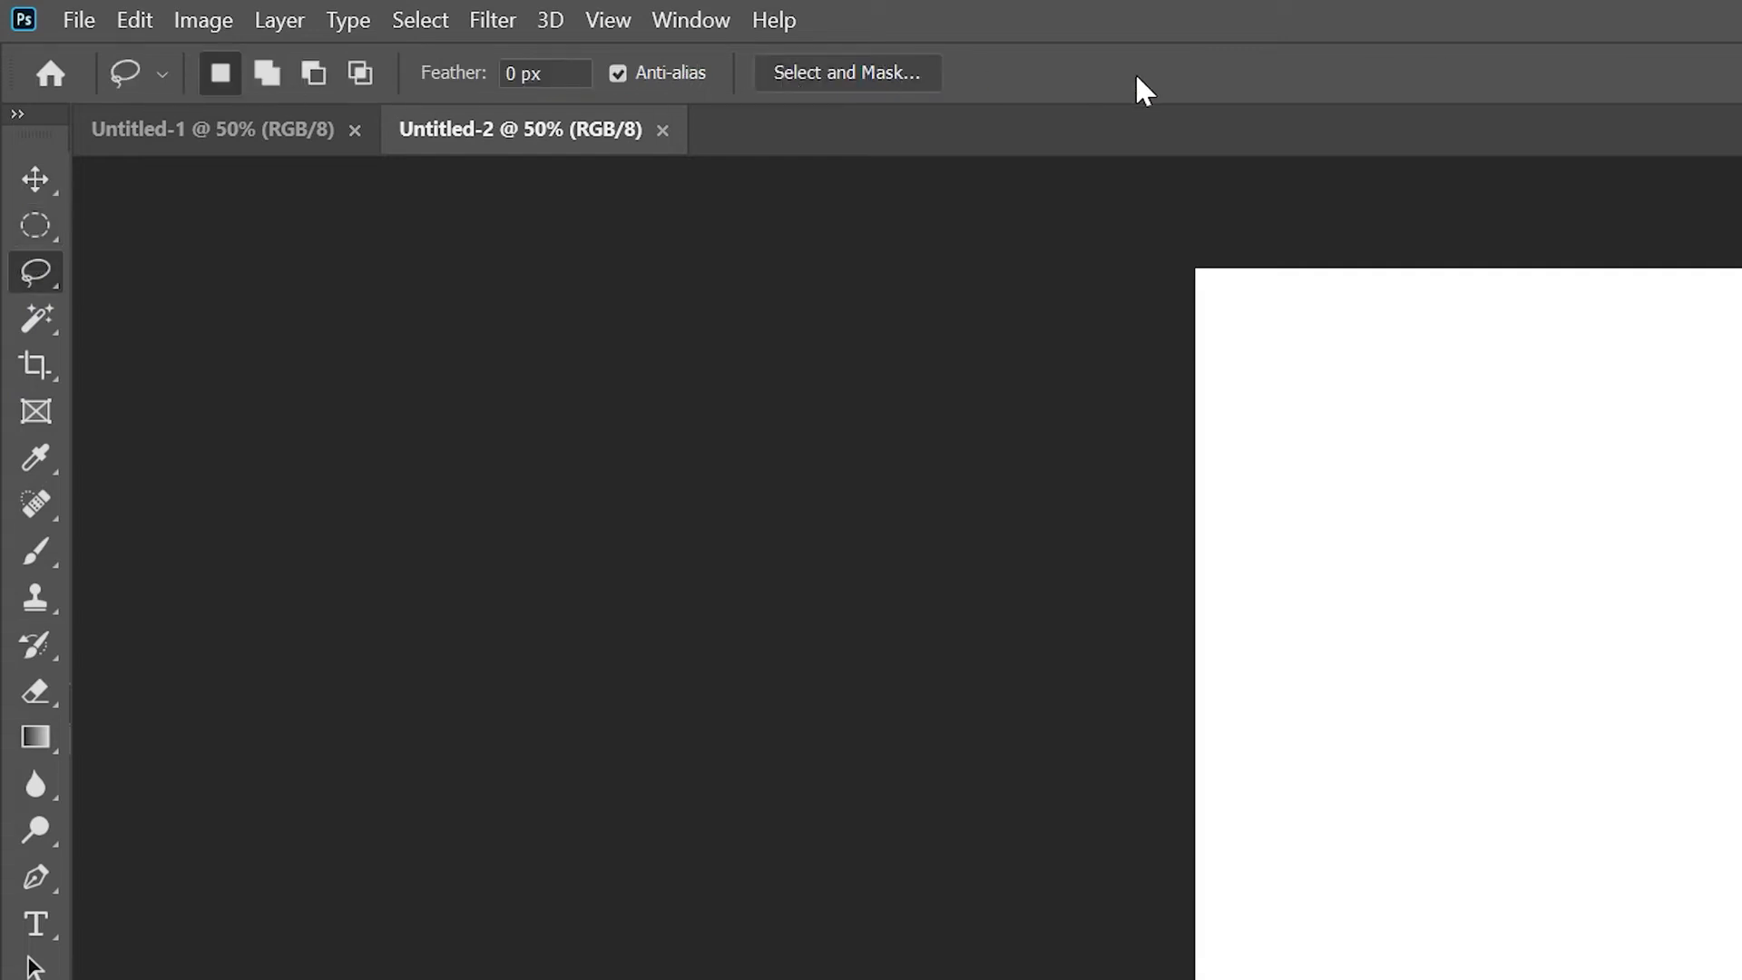
pyautogui.click(35, 224)
pyautogui.click(34, 177)
pyautogui.click(33, 225)
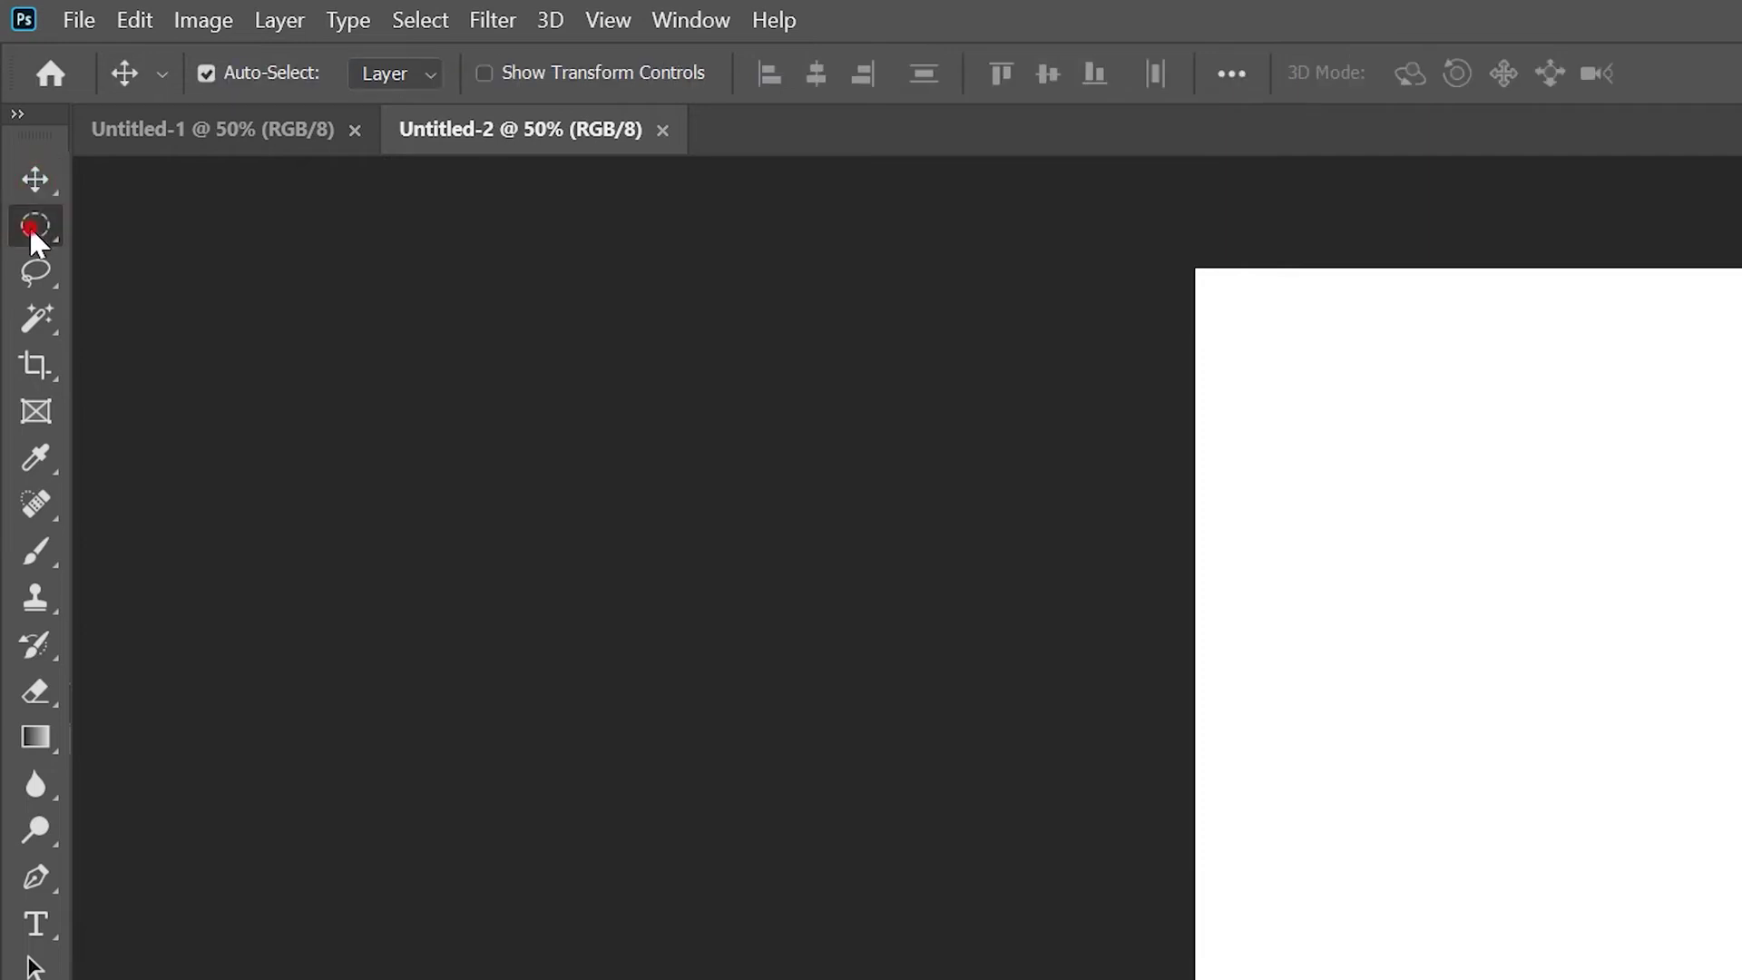
pyautogui.click(38, 319)
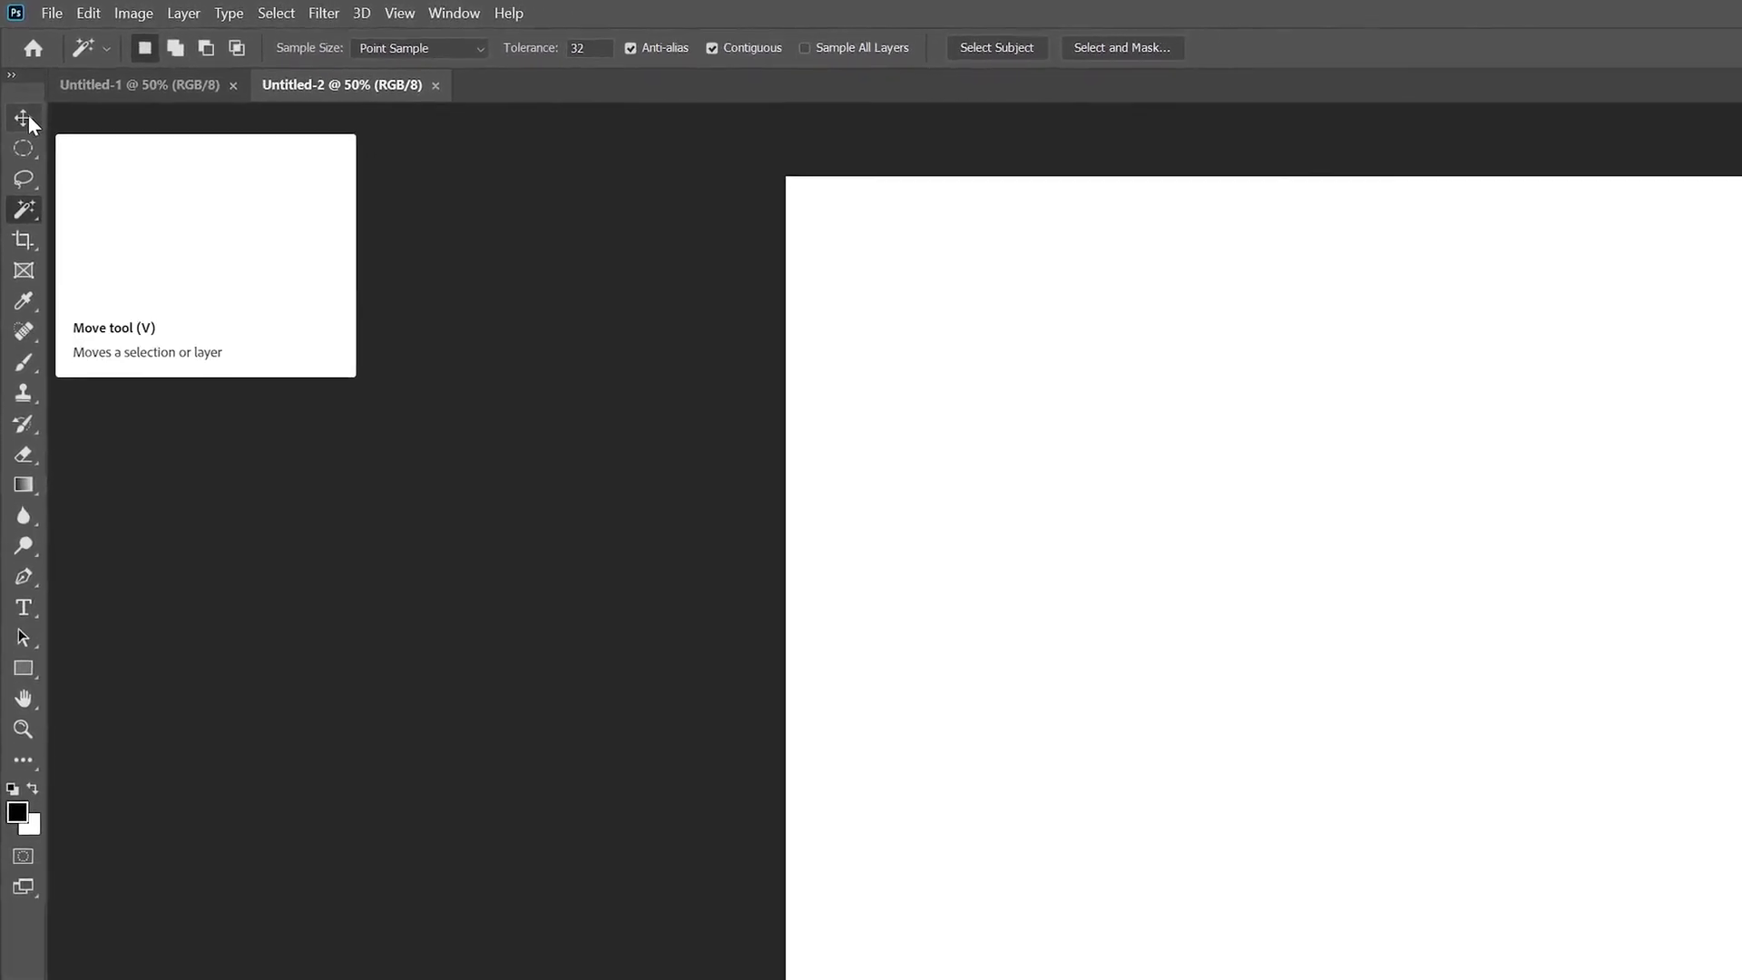
pyautogui.click(28, 118)
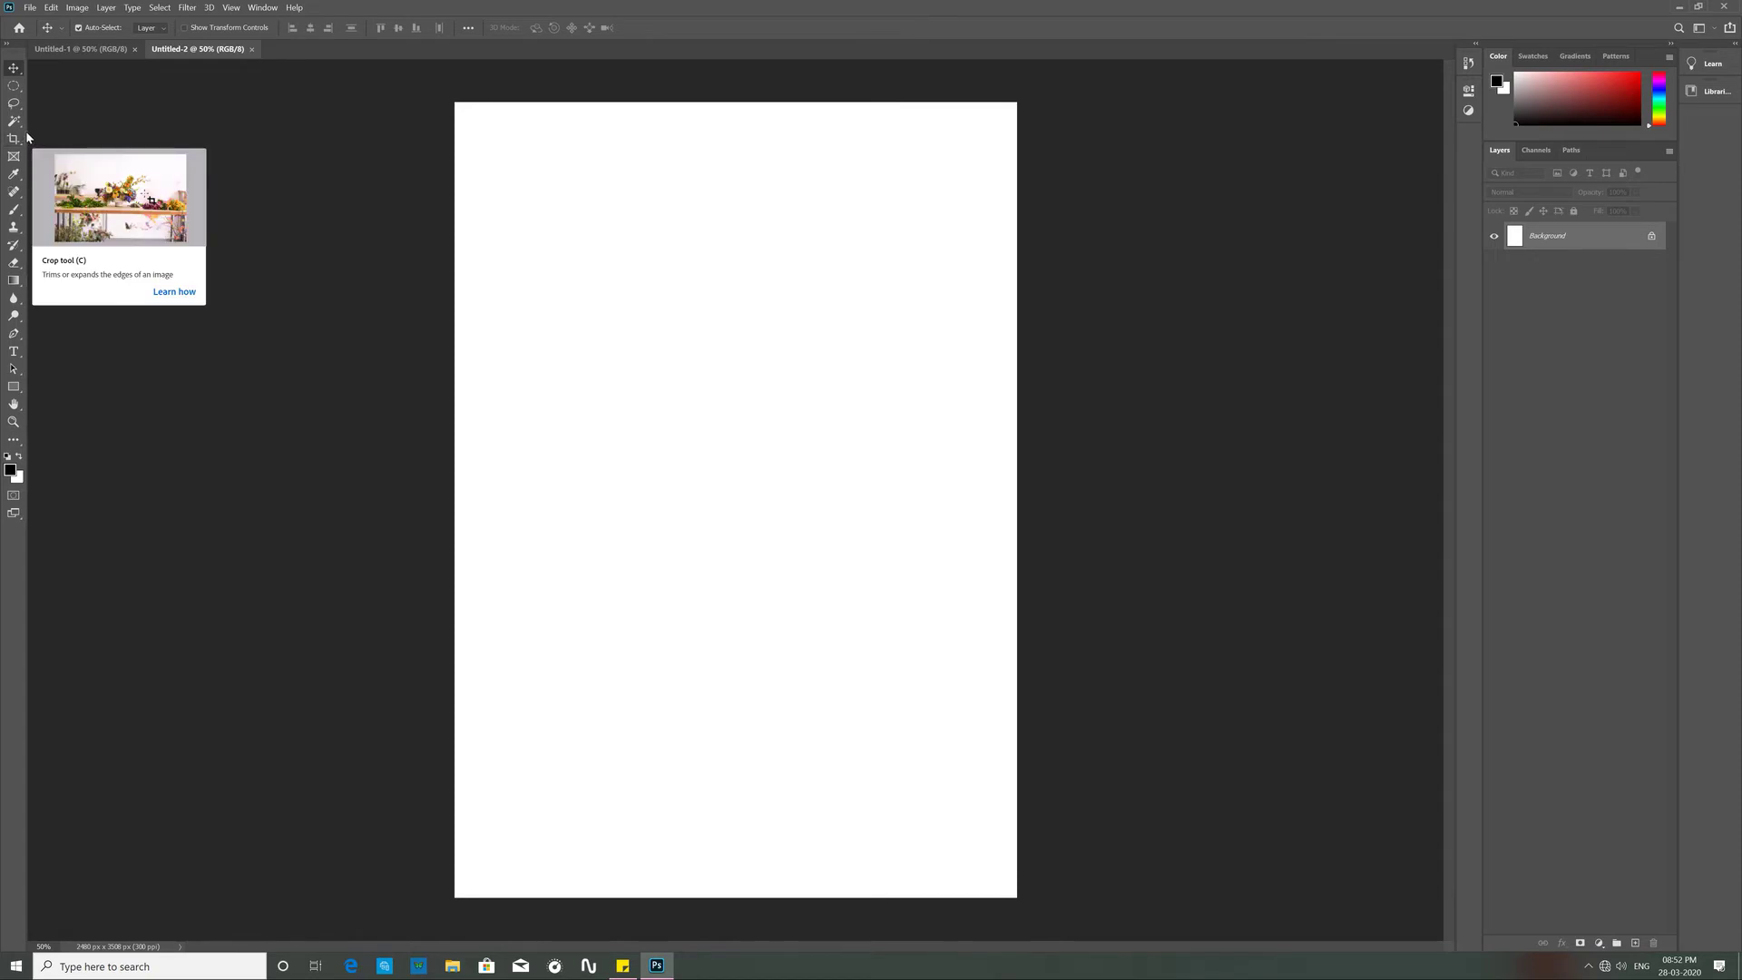
pyautogui.click(14, 85)
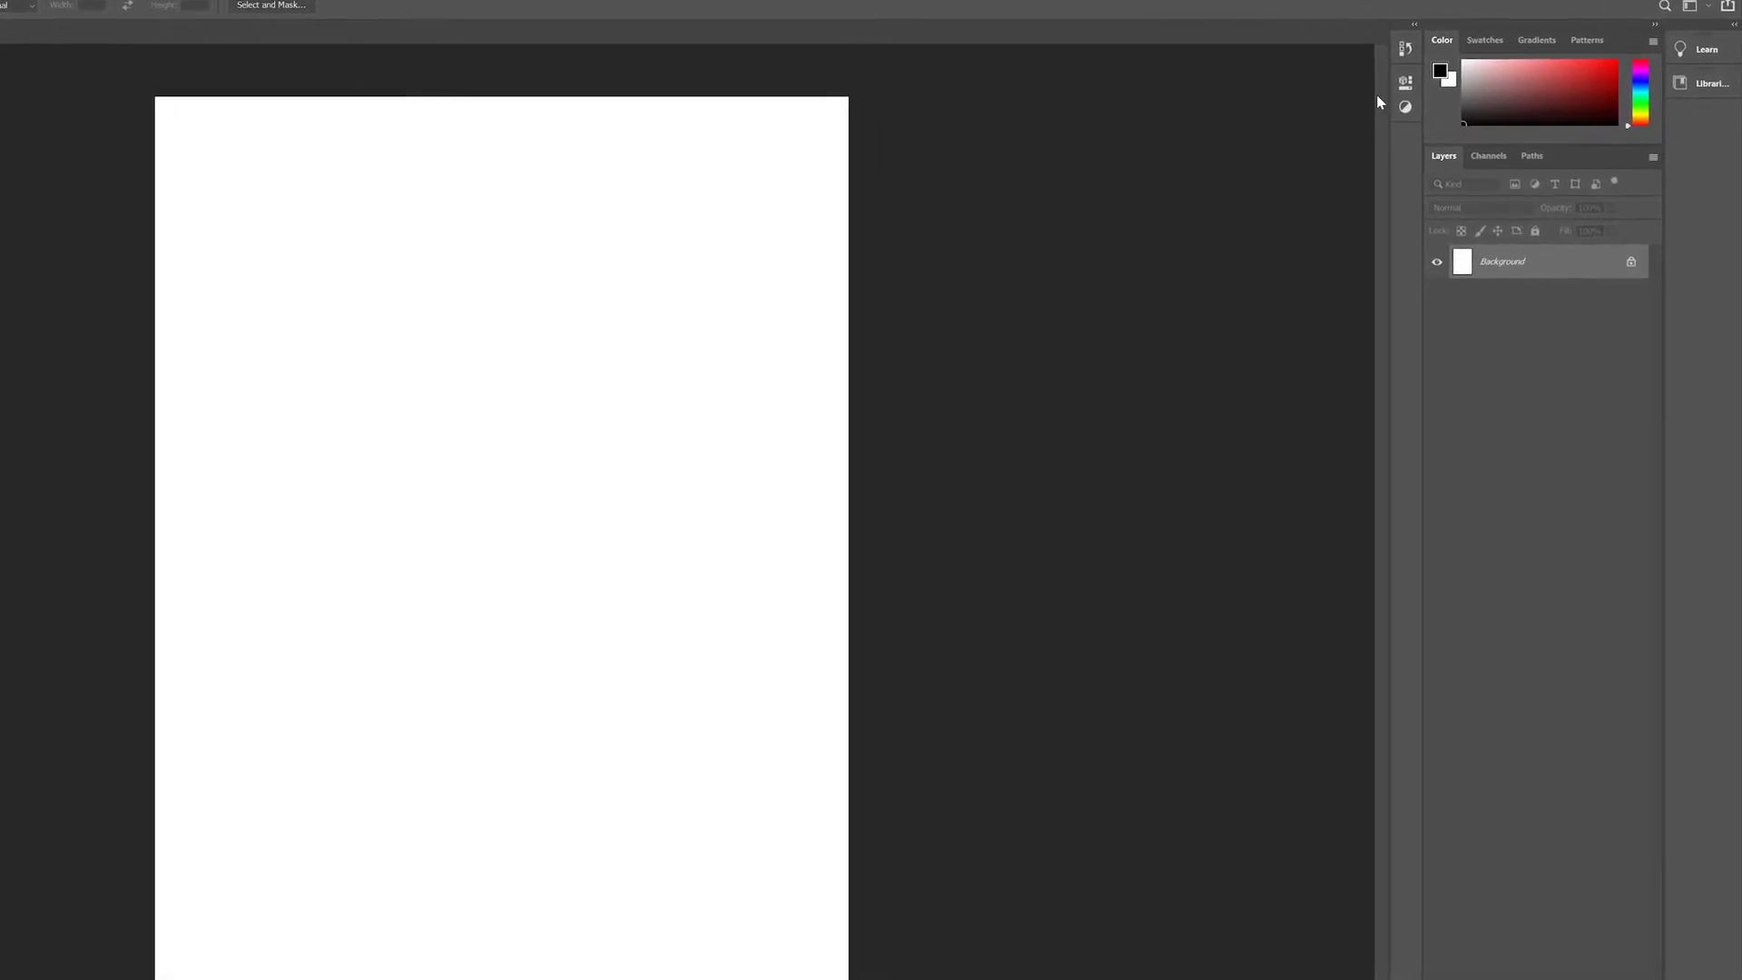
pyautogui.click(1419, 88)
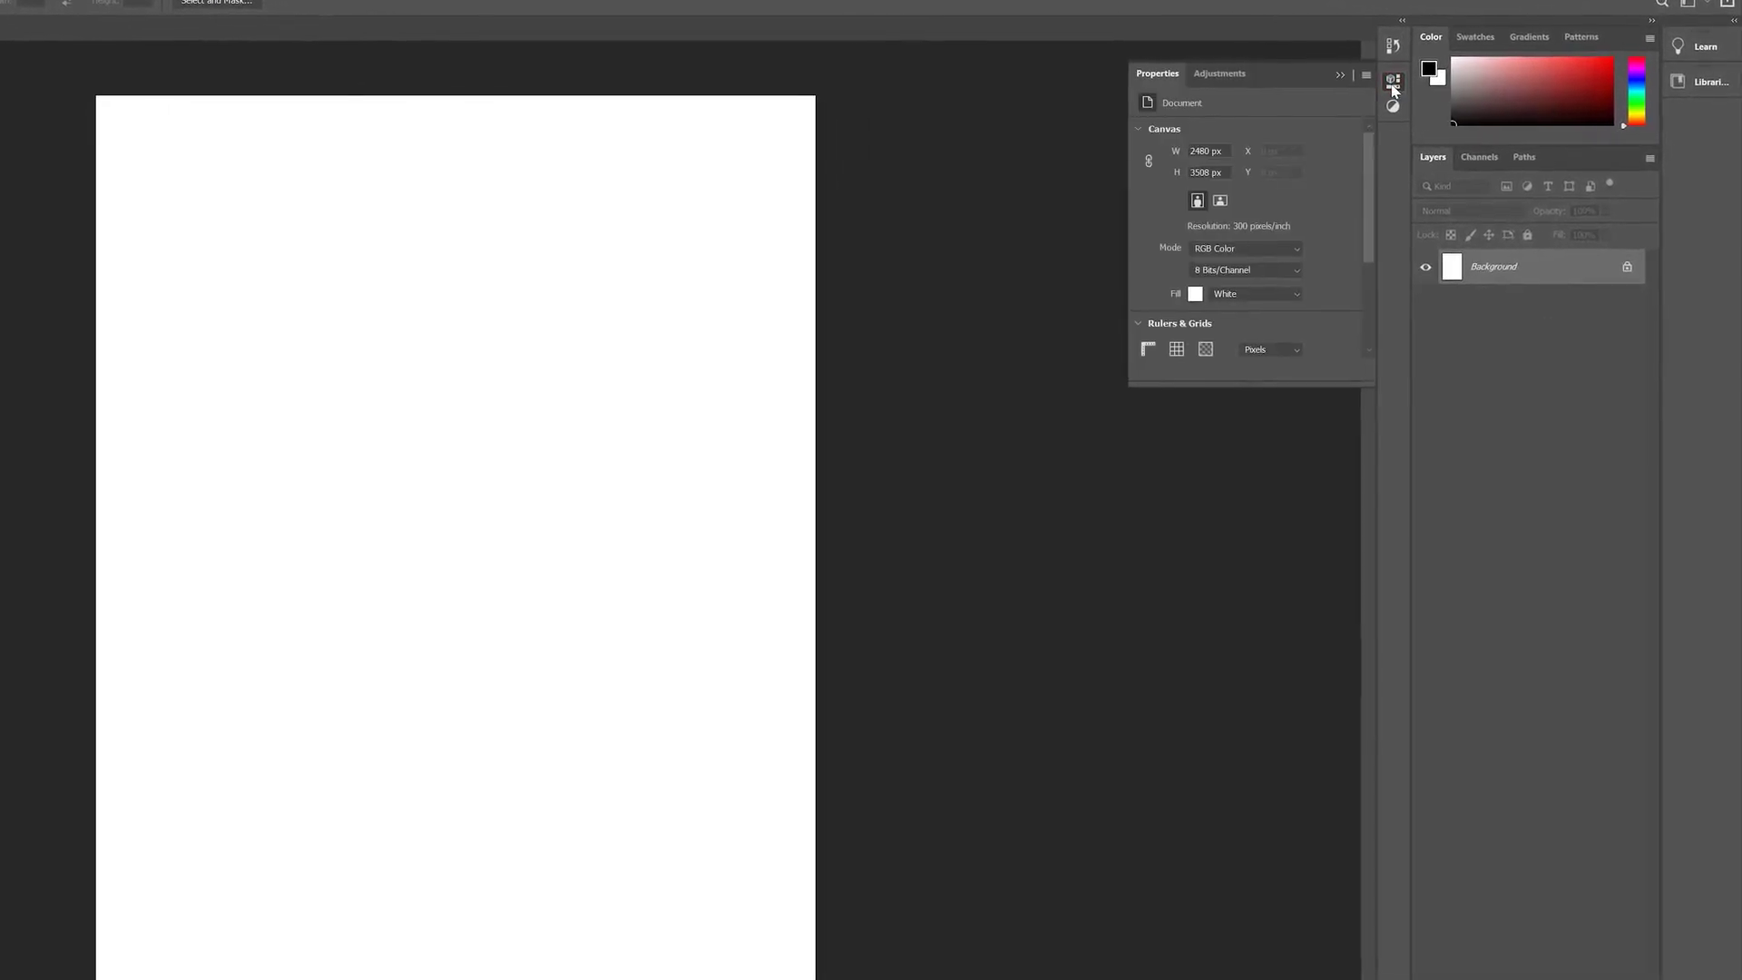
pyautogui.click(1393, 105)
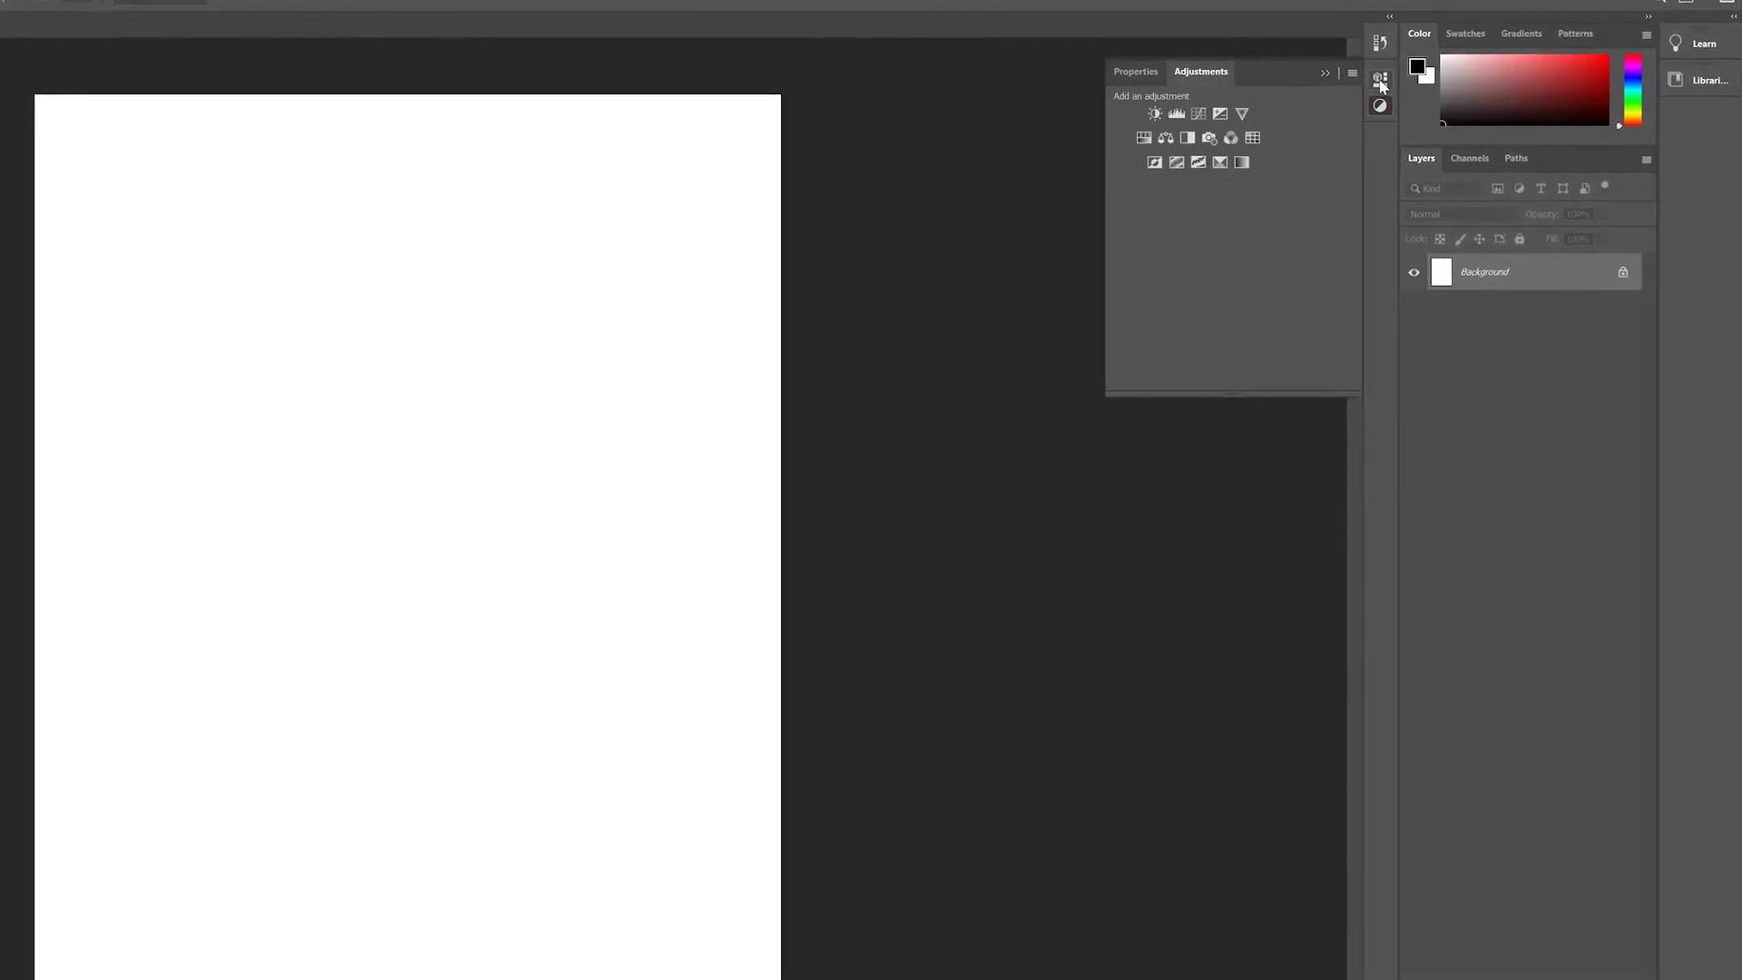
pyautogui.click(1392, 82)
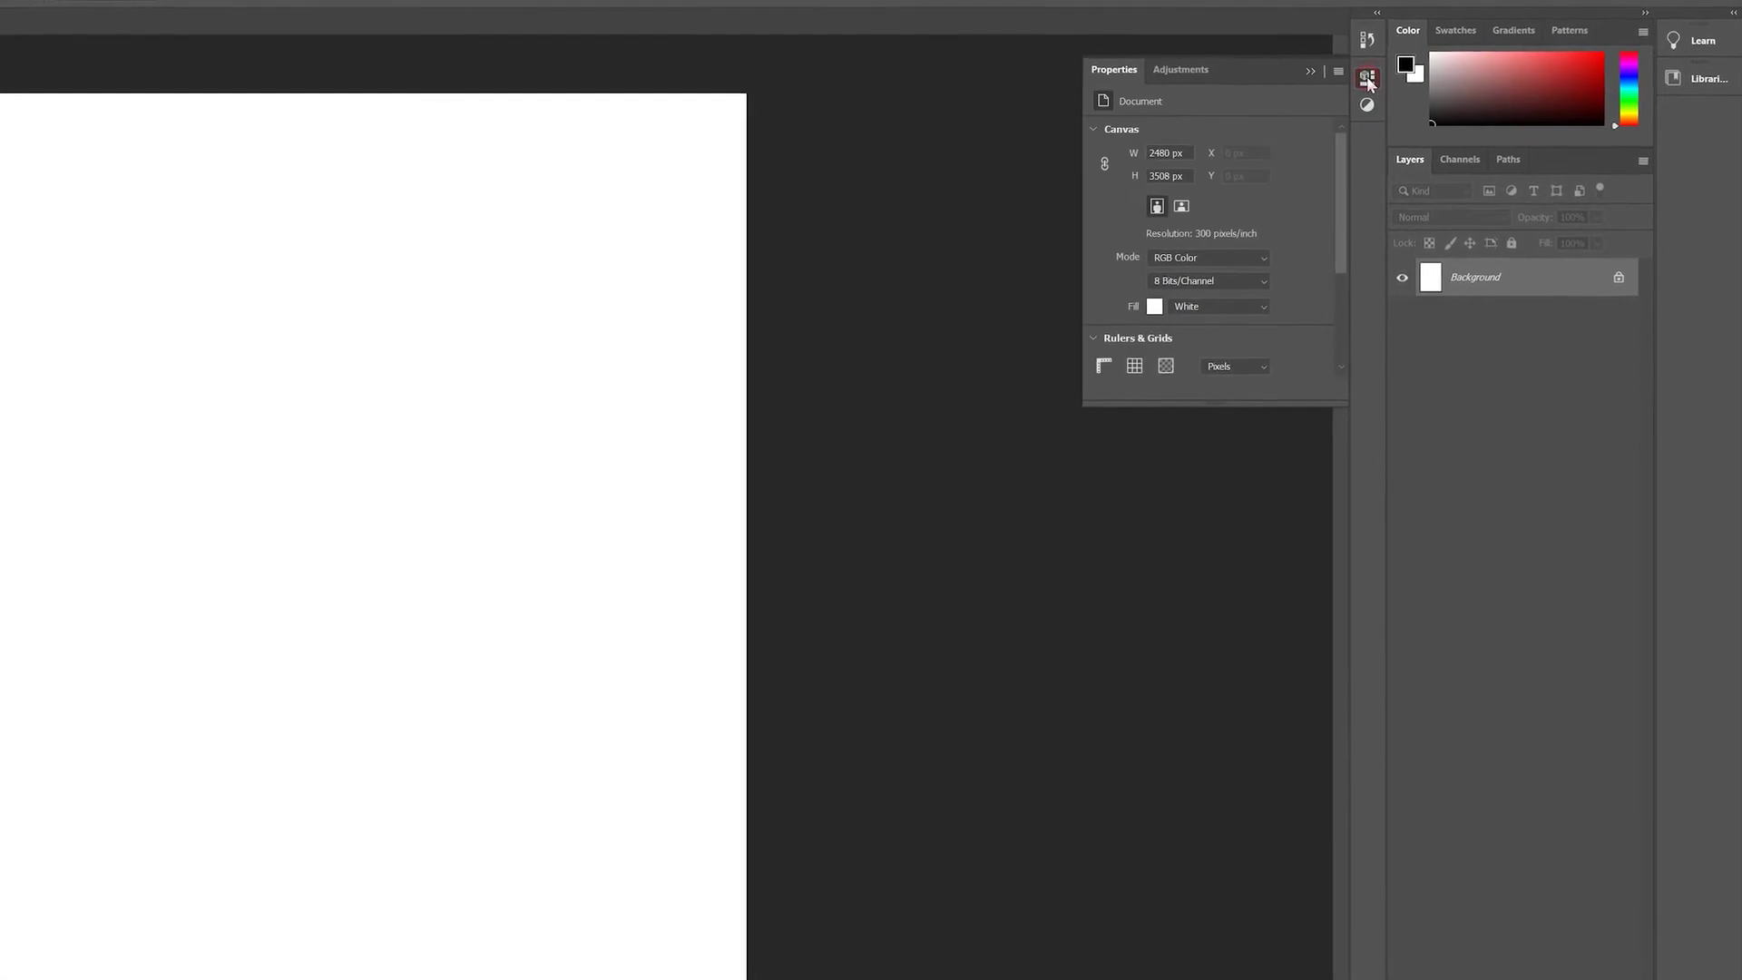
pyautogui.click(1356, 104)
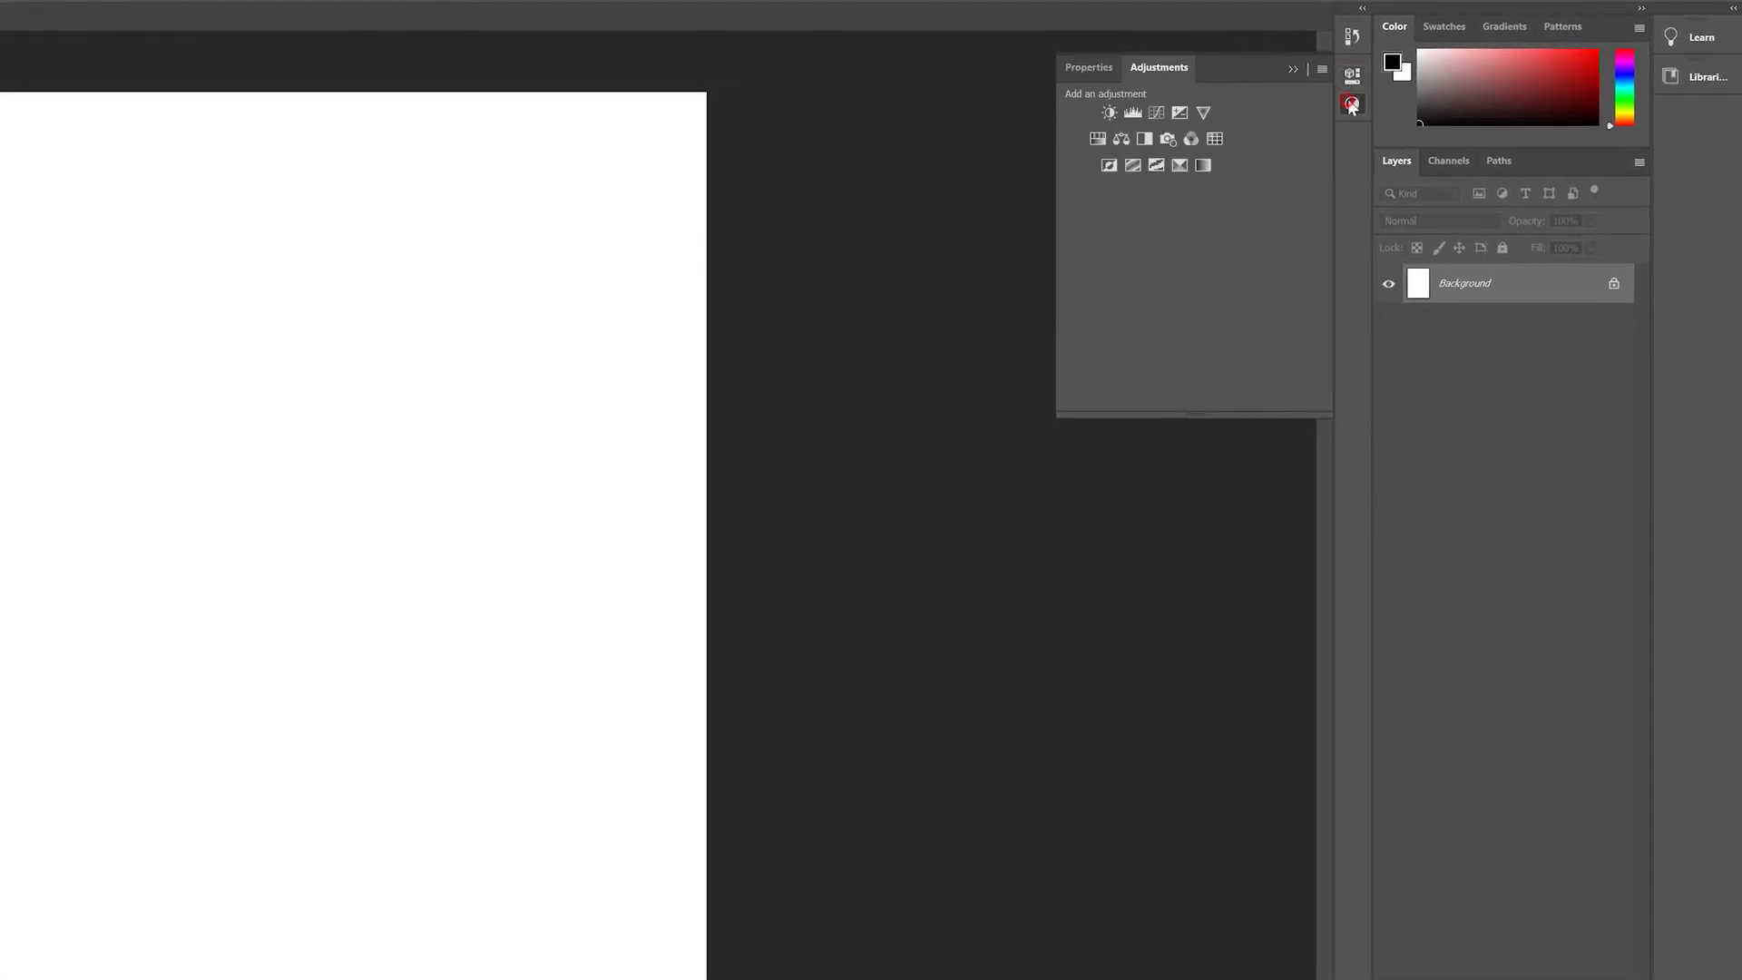
pyautogui.click(1351, 105)
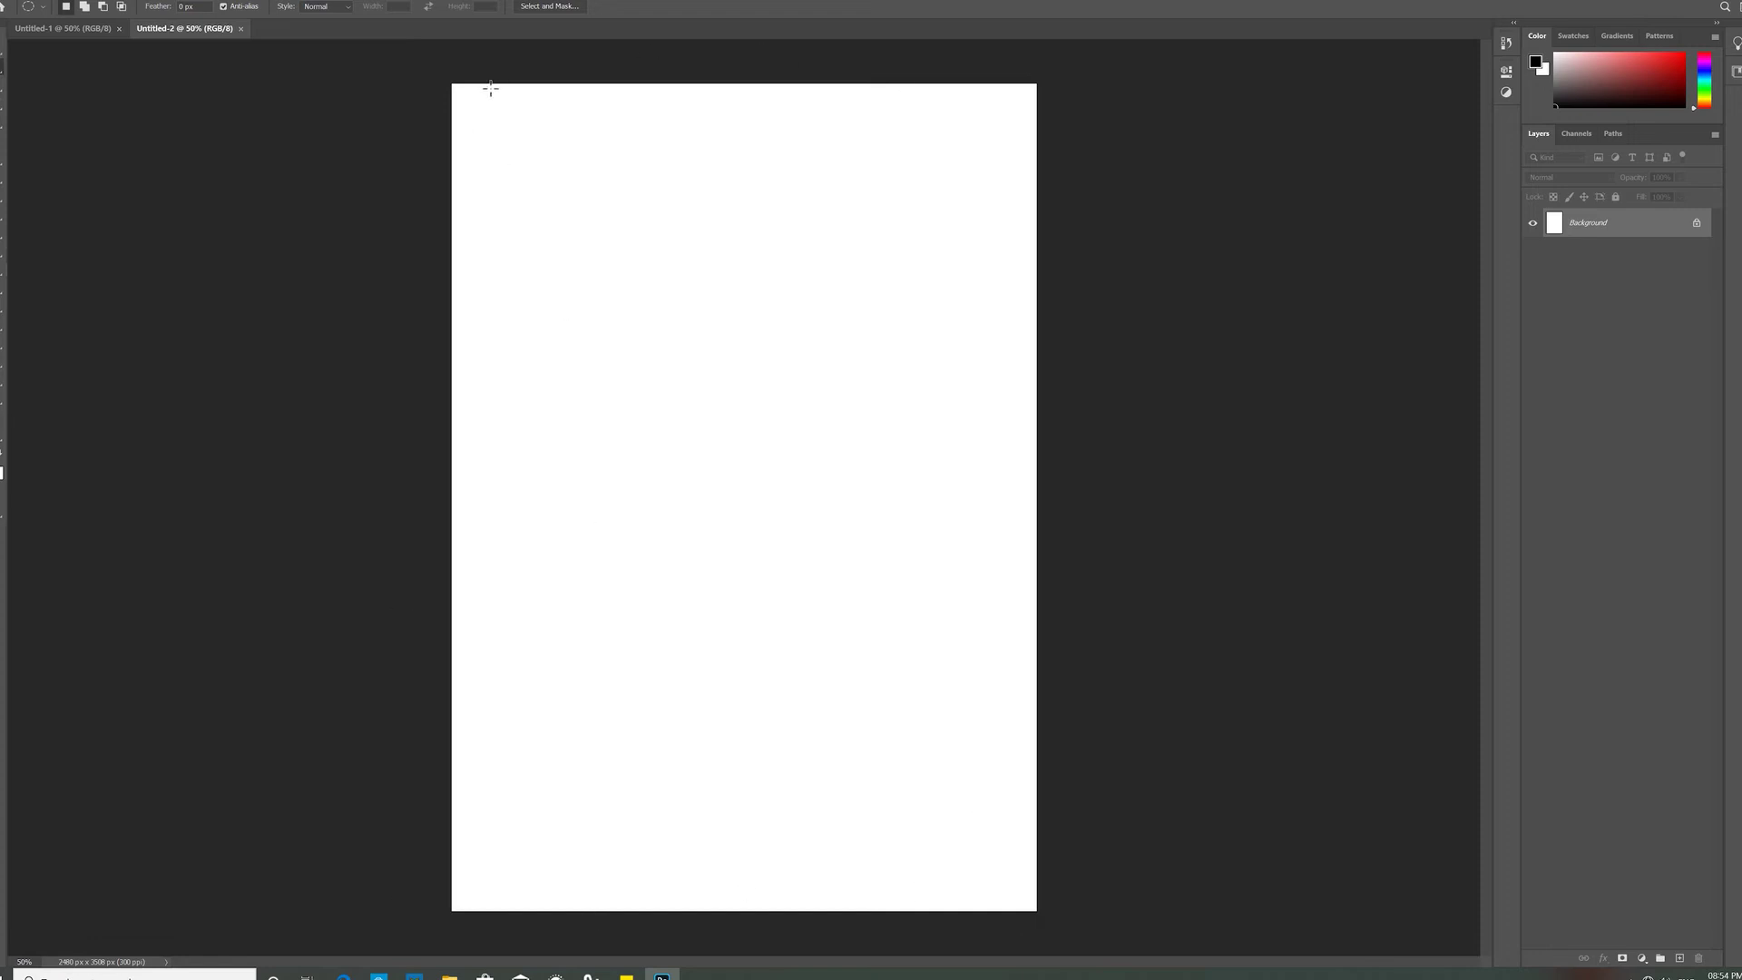
pyautogui.press('v')
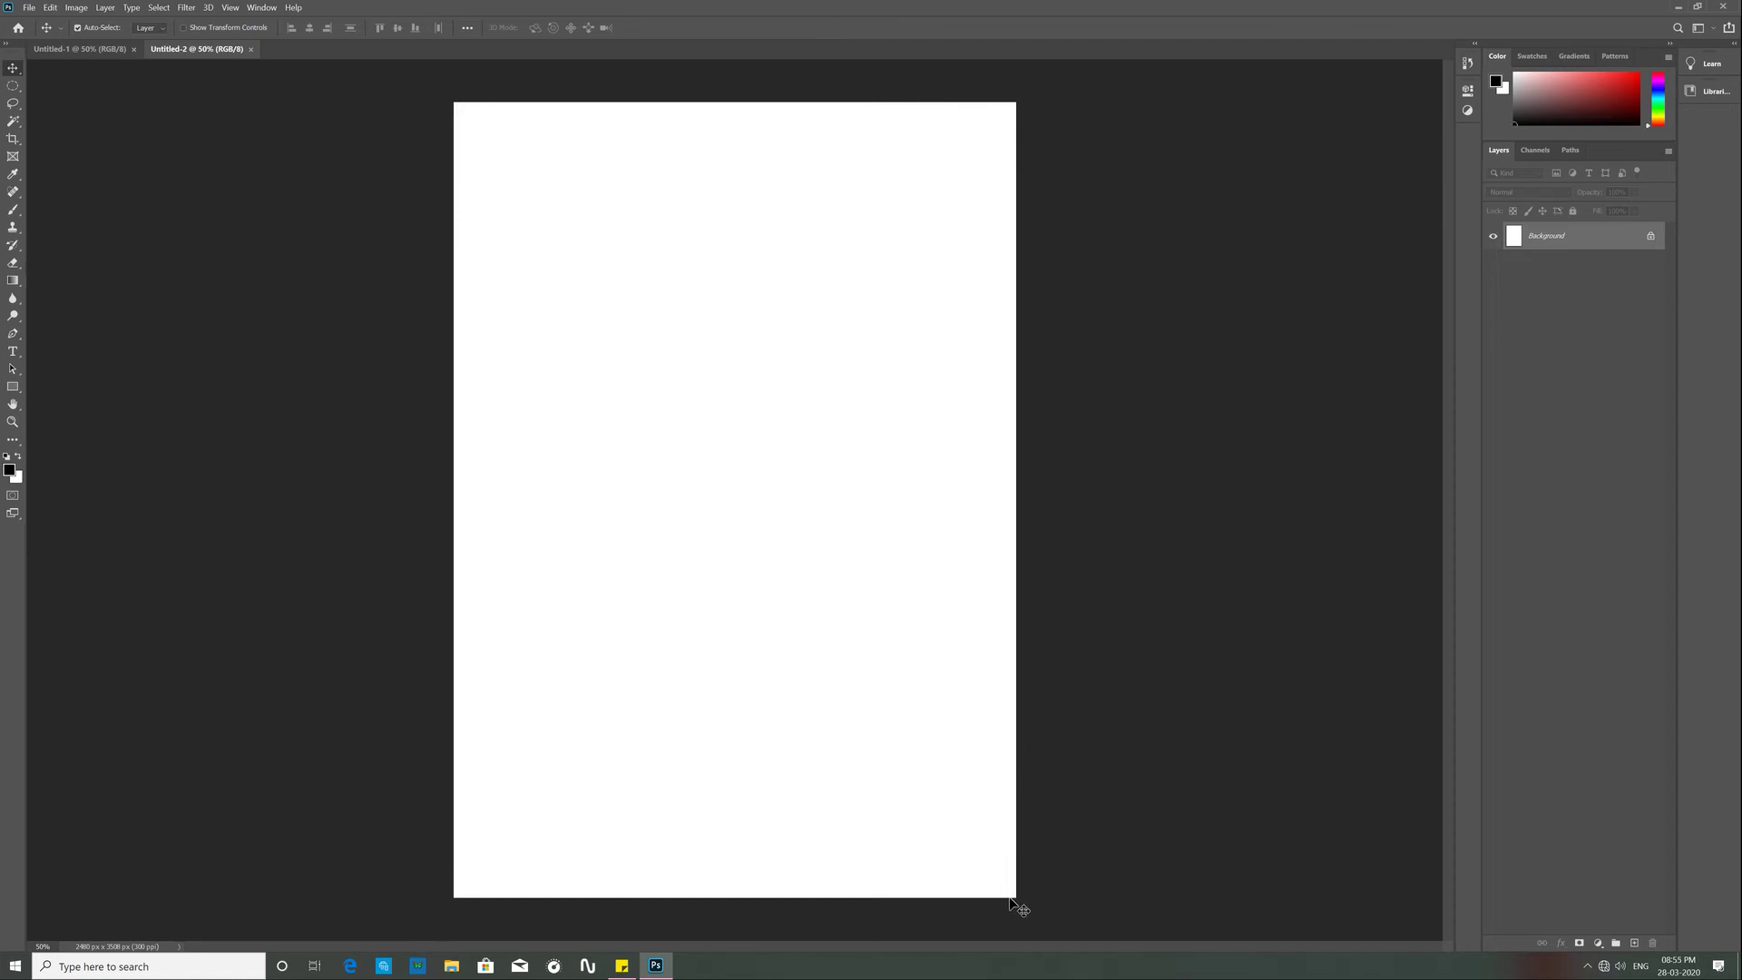
# - Place the DSC_0913 candle photo embedded into Untitled-2 and commit its transform
pyautogui.click(30, 8)
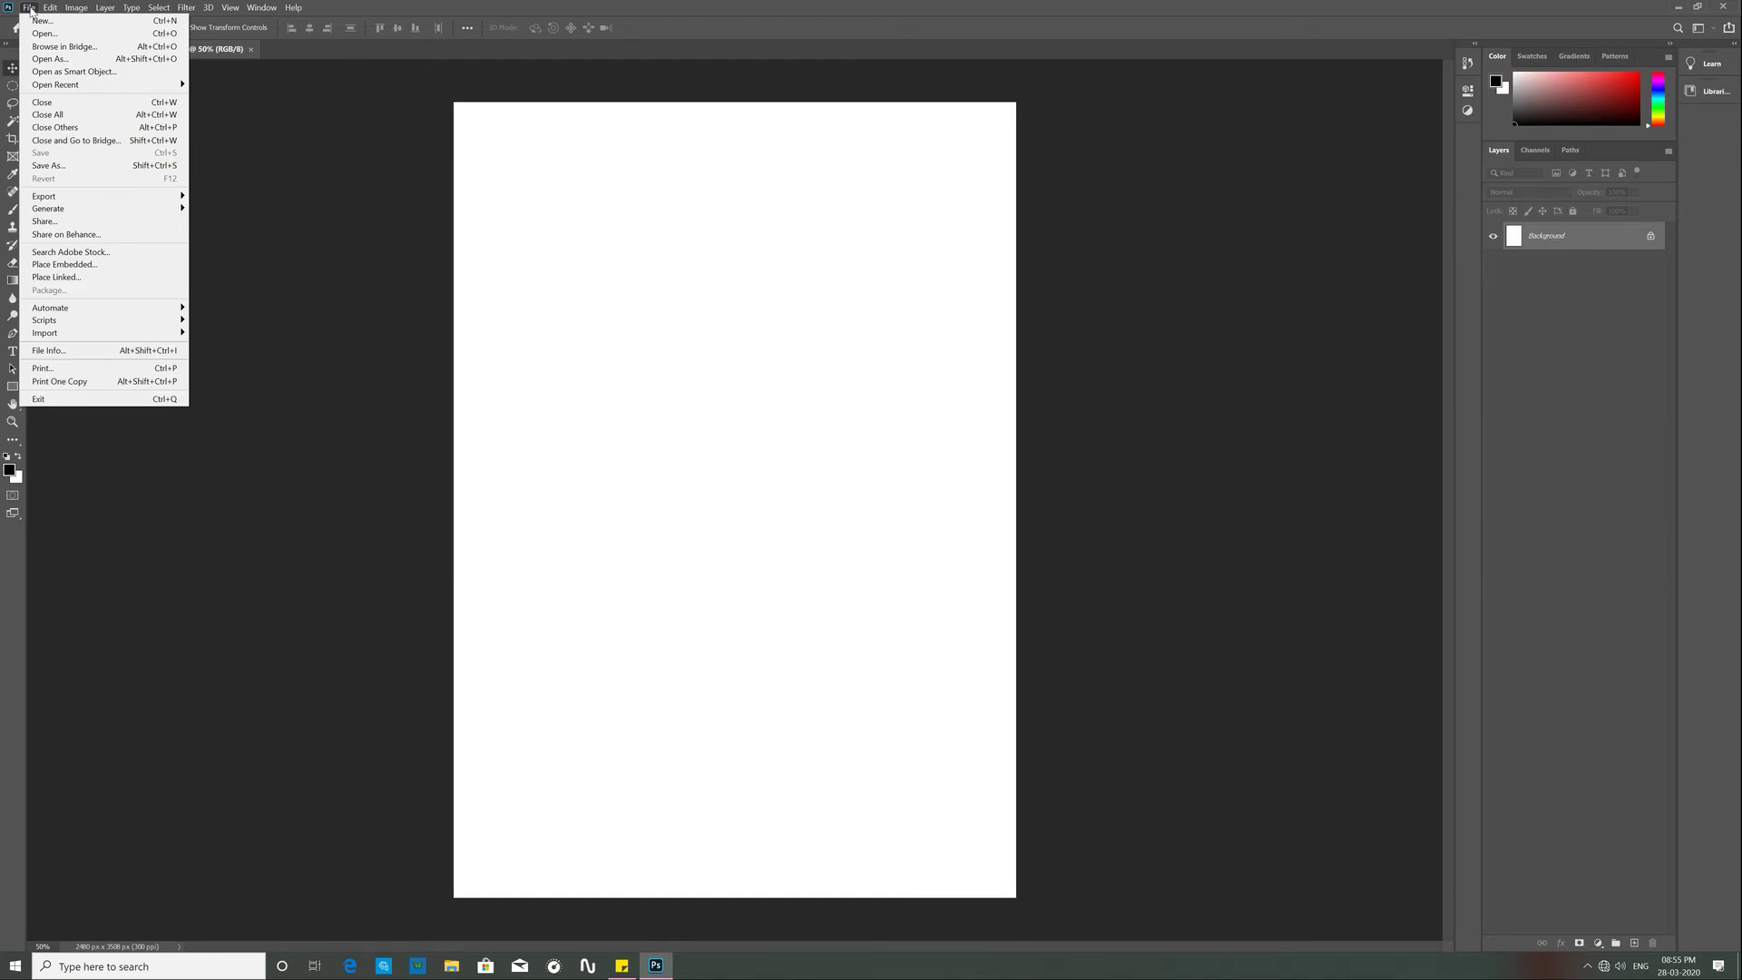
pyautogui.click(107, 264)
pyautogui.click(367, 182)
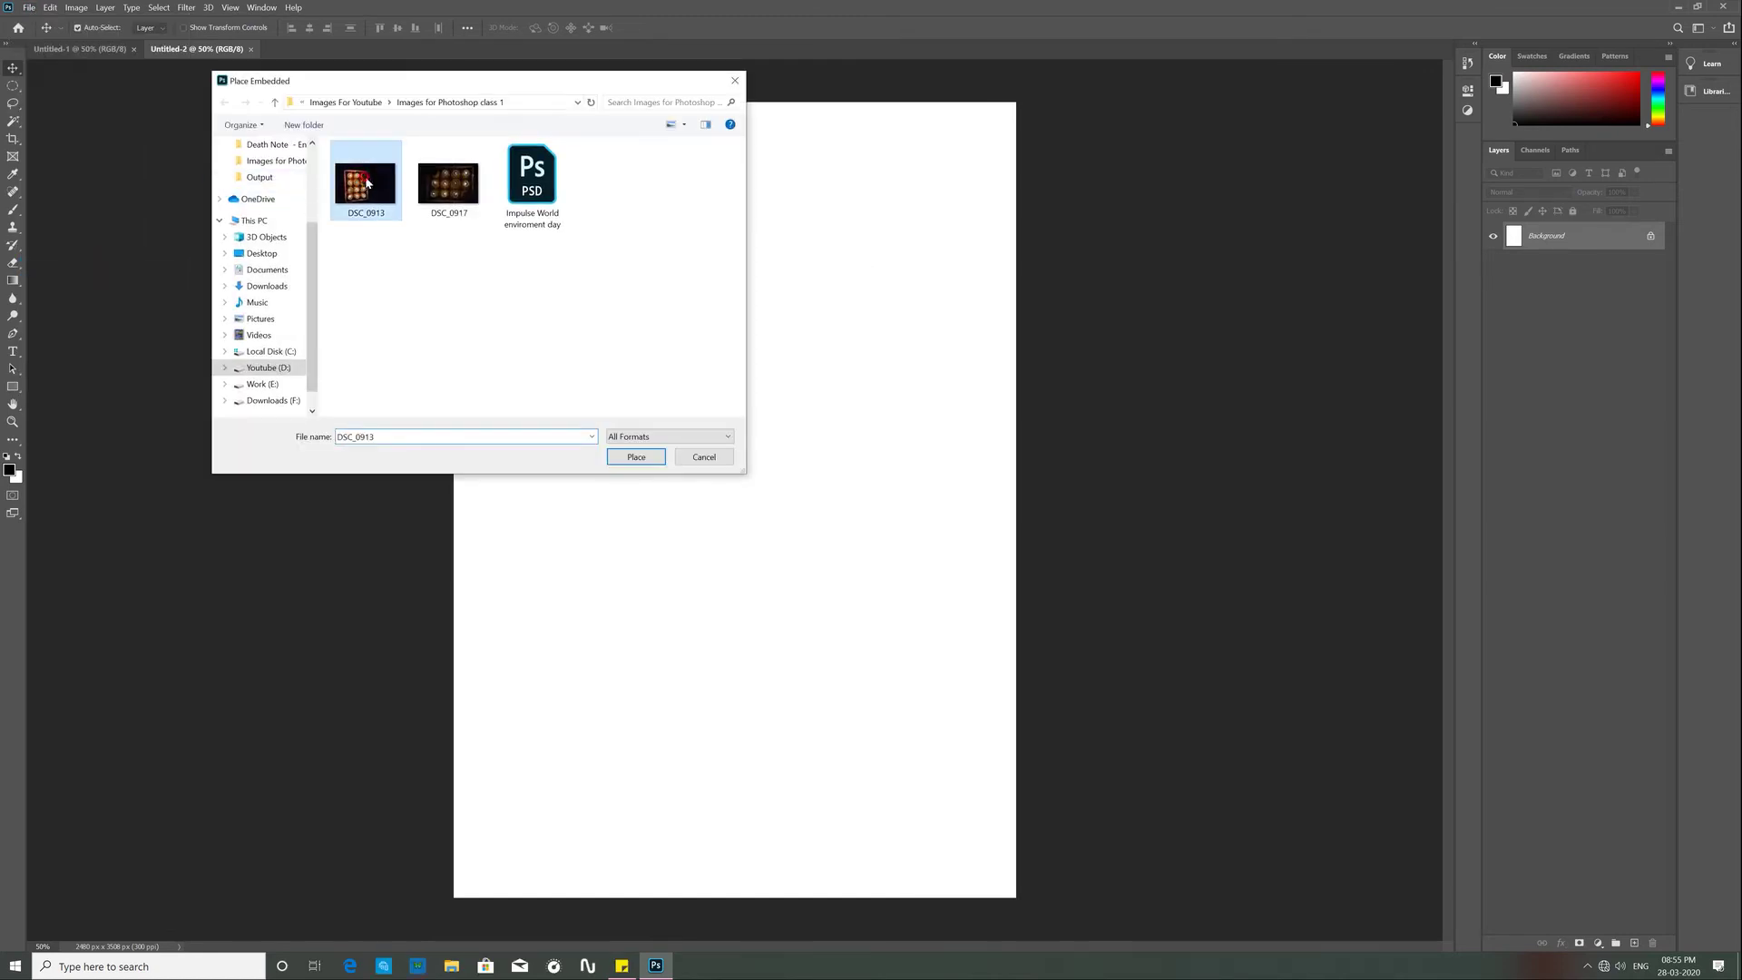
pyautogui.click(646, 461)
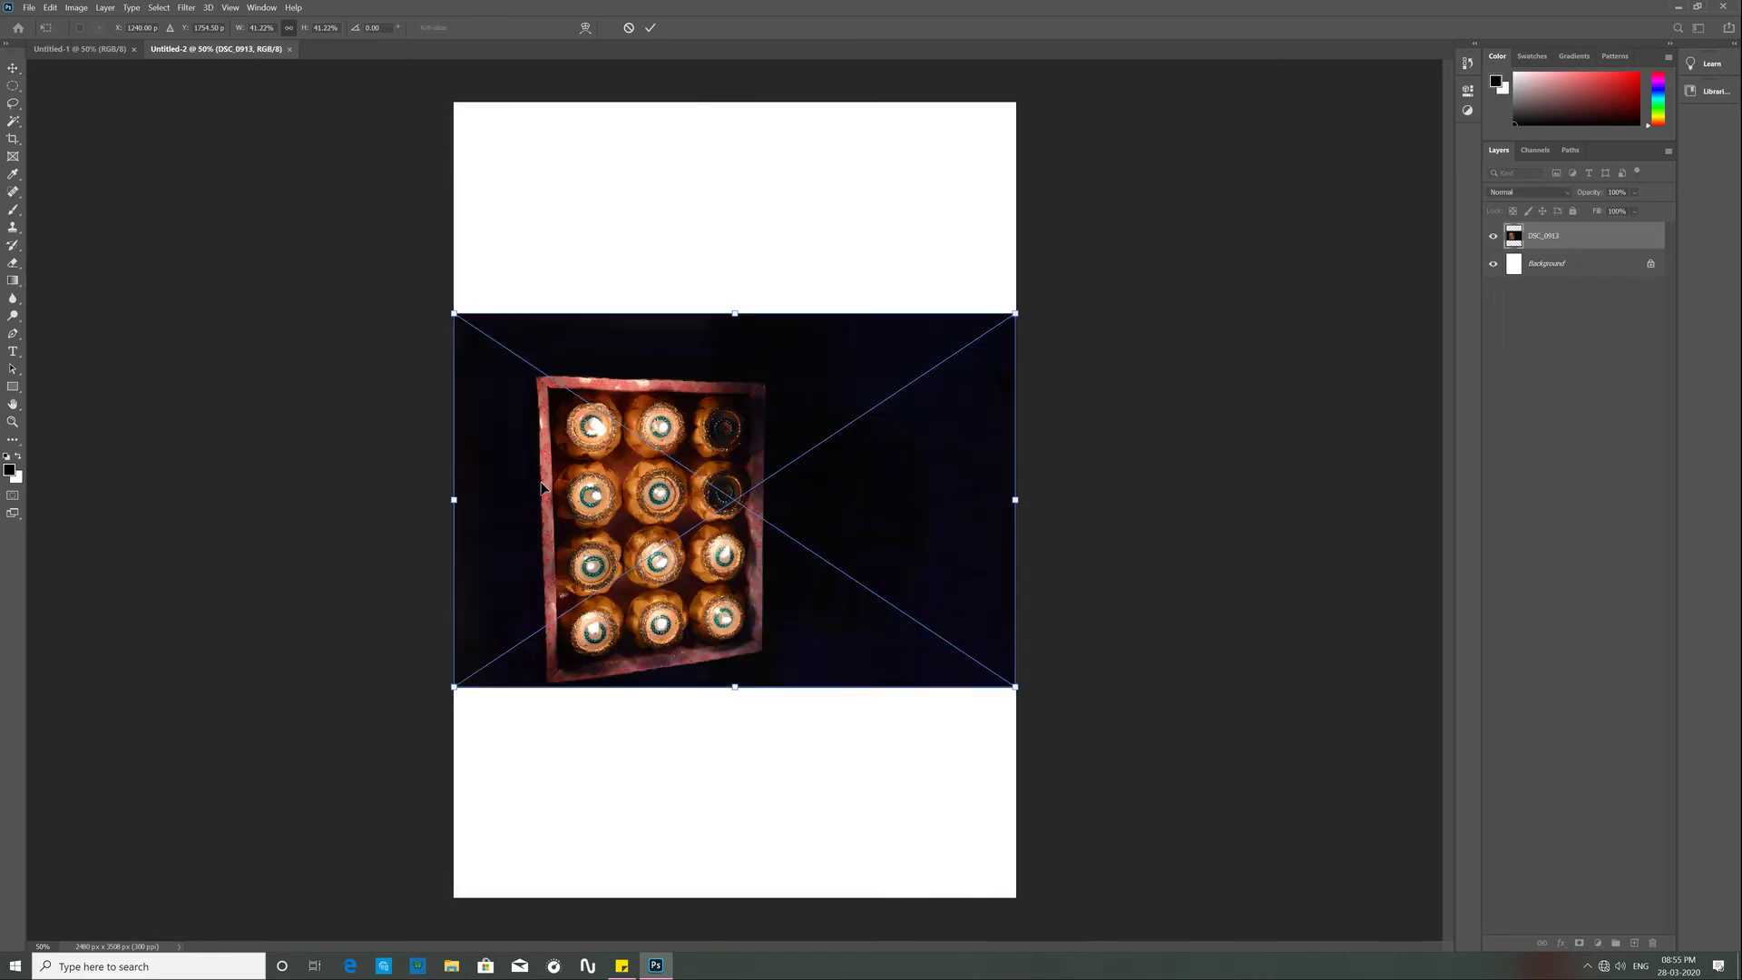
pyautogui.press('Return')
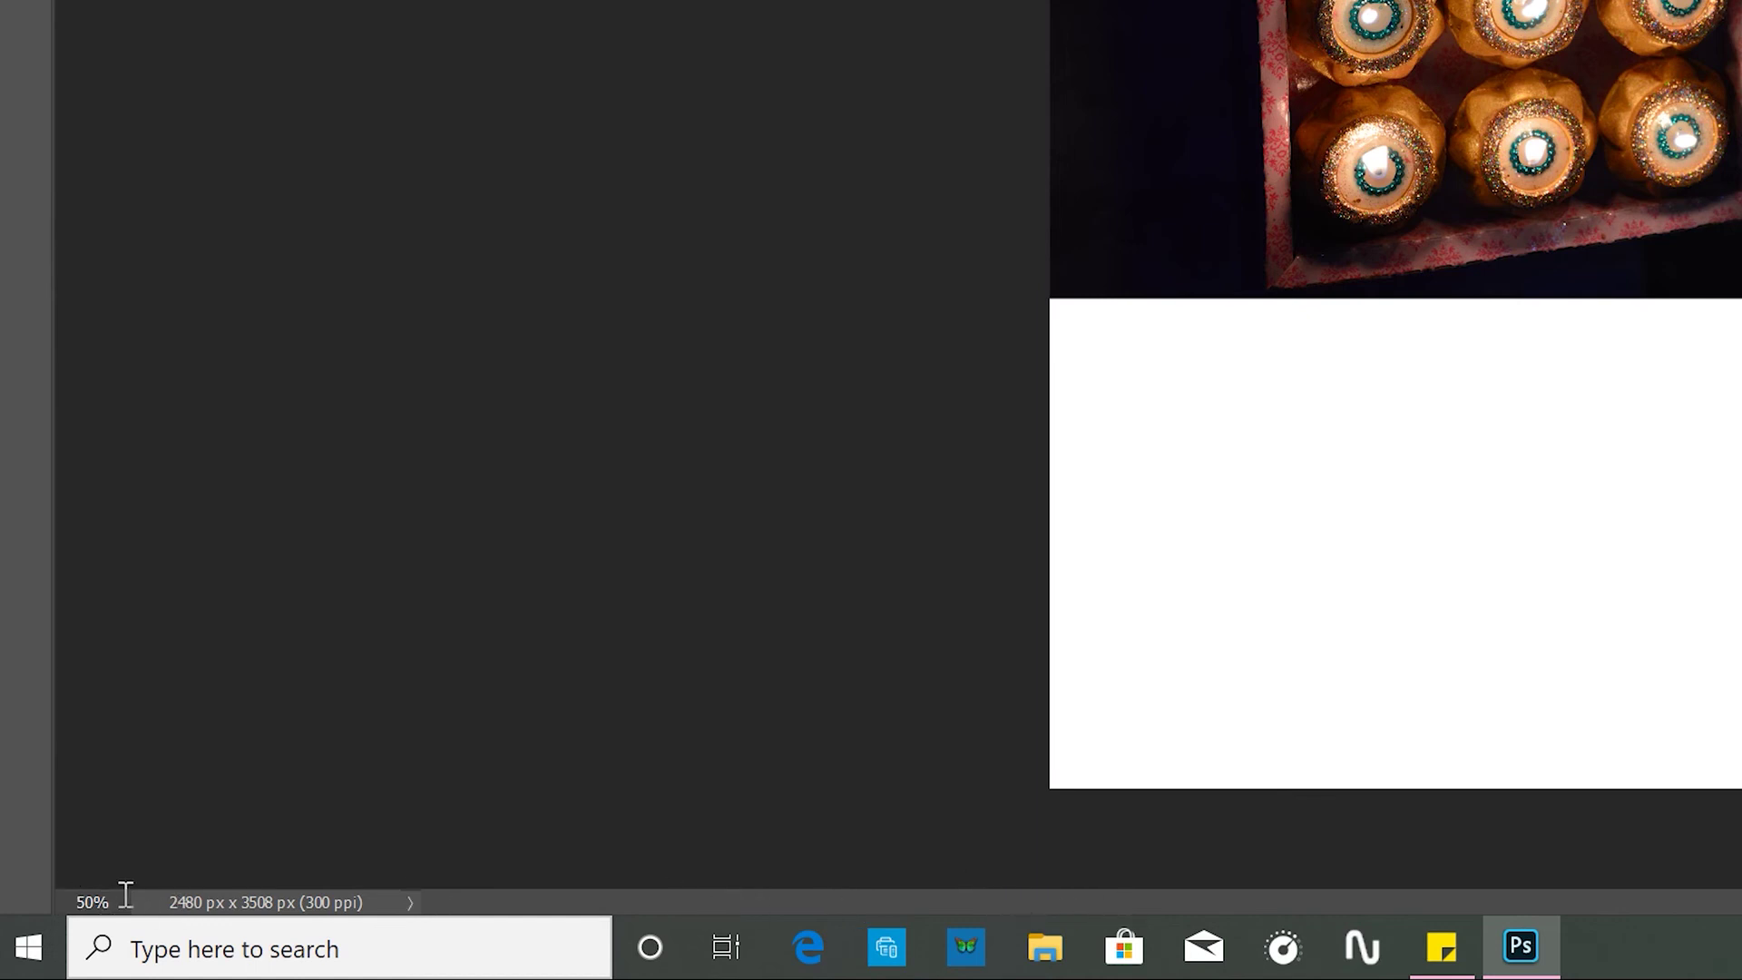
pyautogui.moveTo(108, 901); pyautogui.dragTo(65, 898)
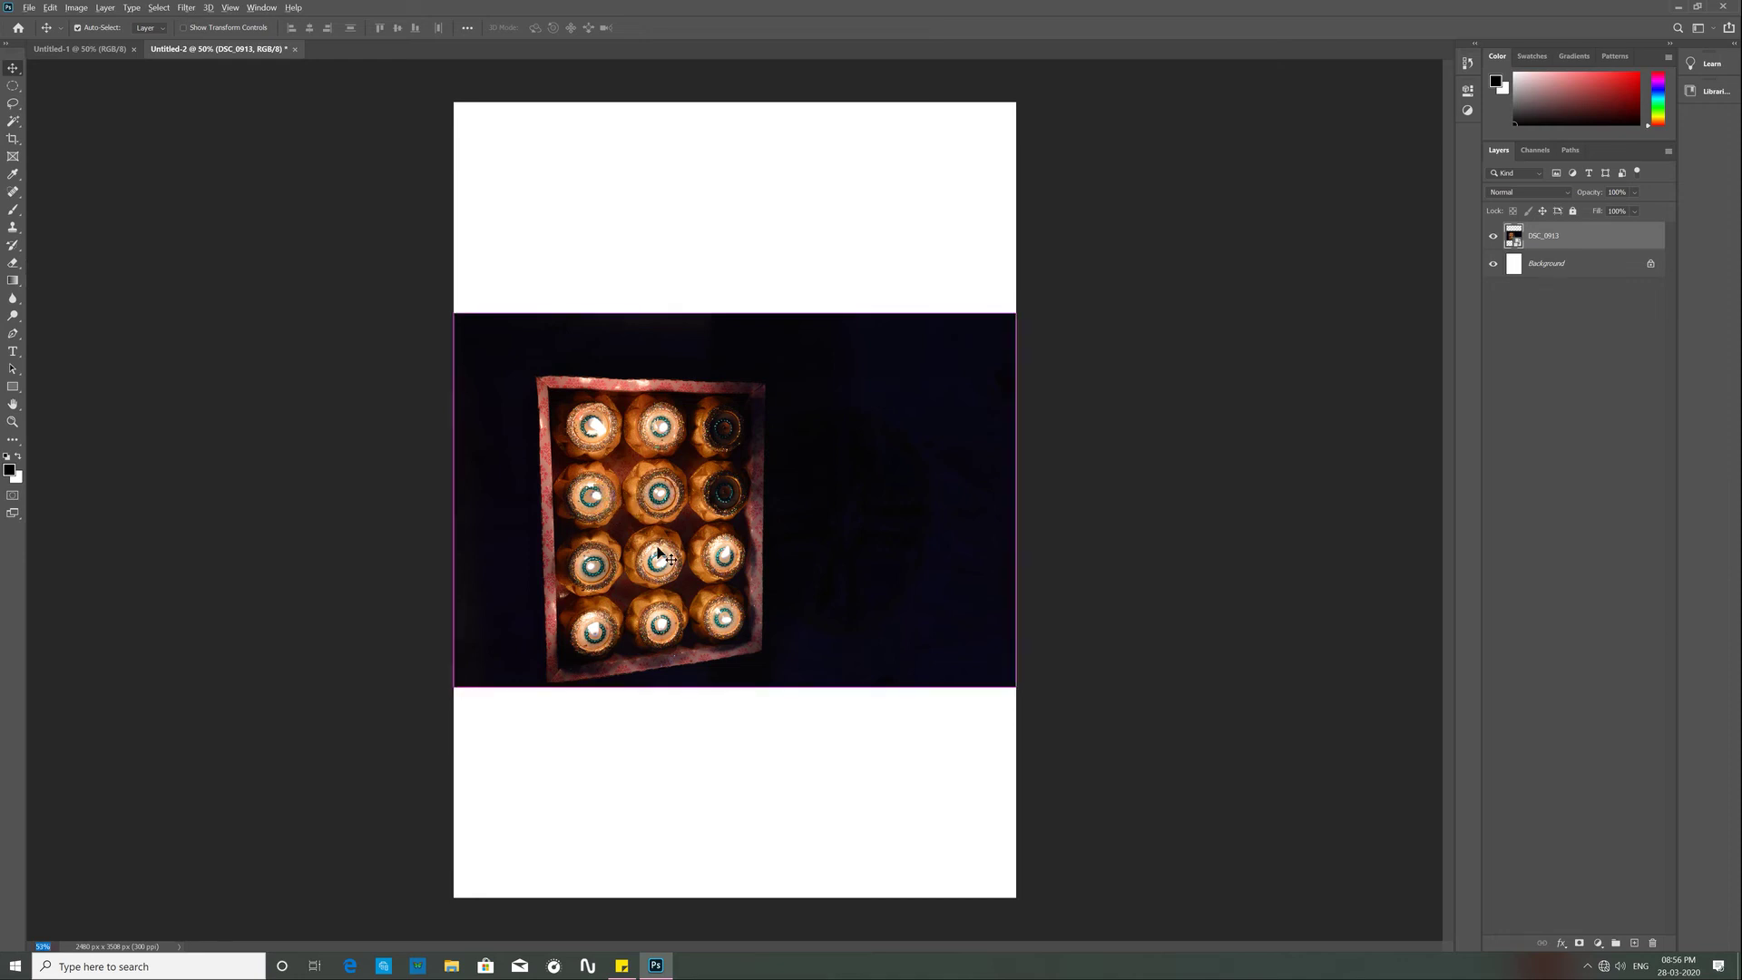
pyautogui.hotkey('ctrl', '+')
pyautogui.hotkey('ctrl', '-')
pyautogui.hotkey('ctrl', '+')
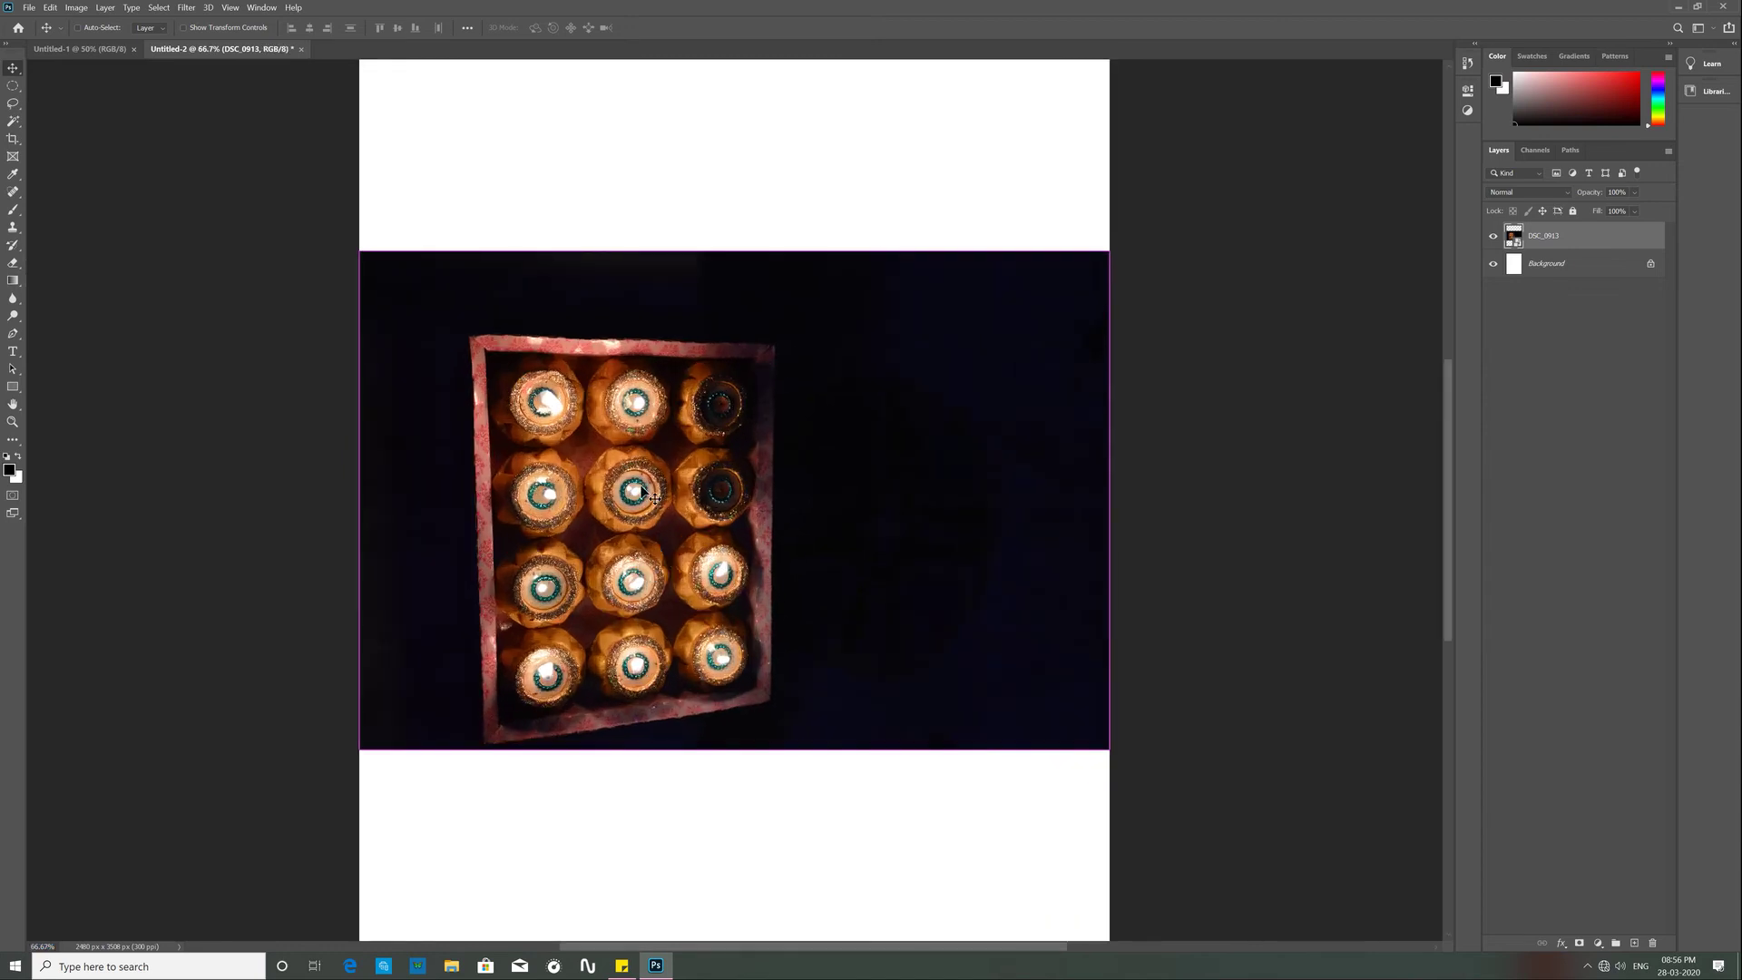
pyautogui.hotkey('ctrl', '+')
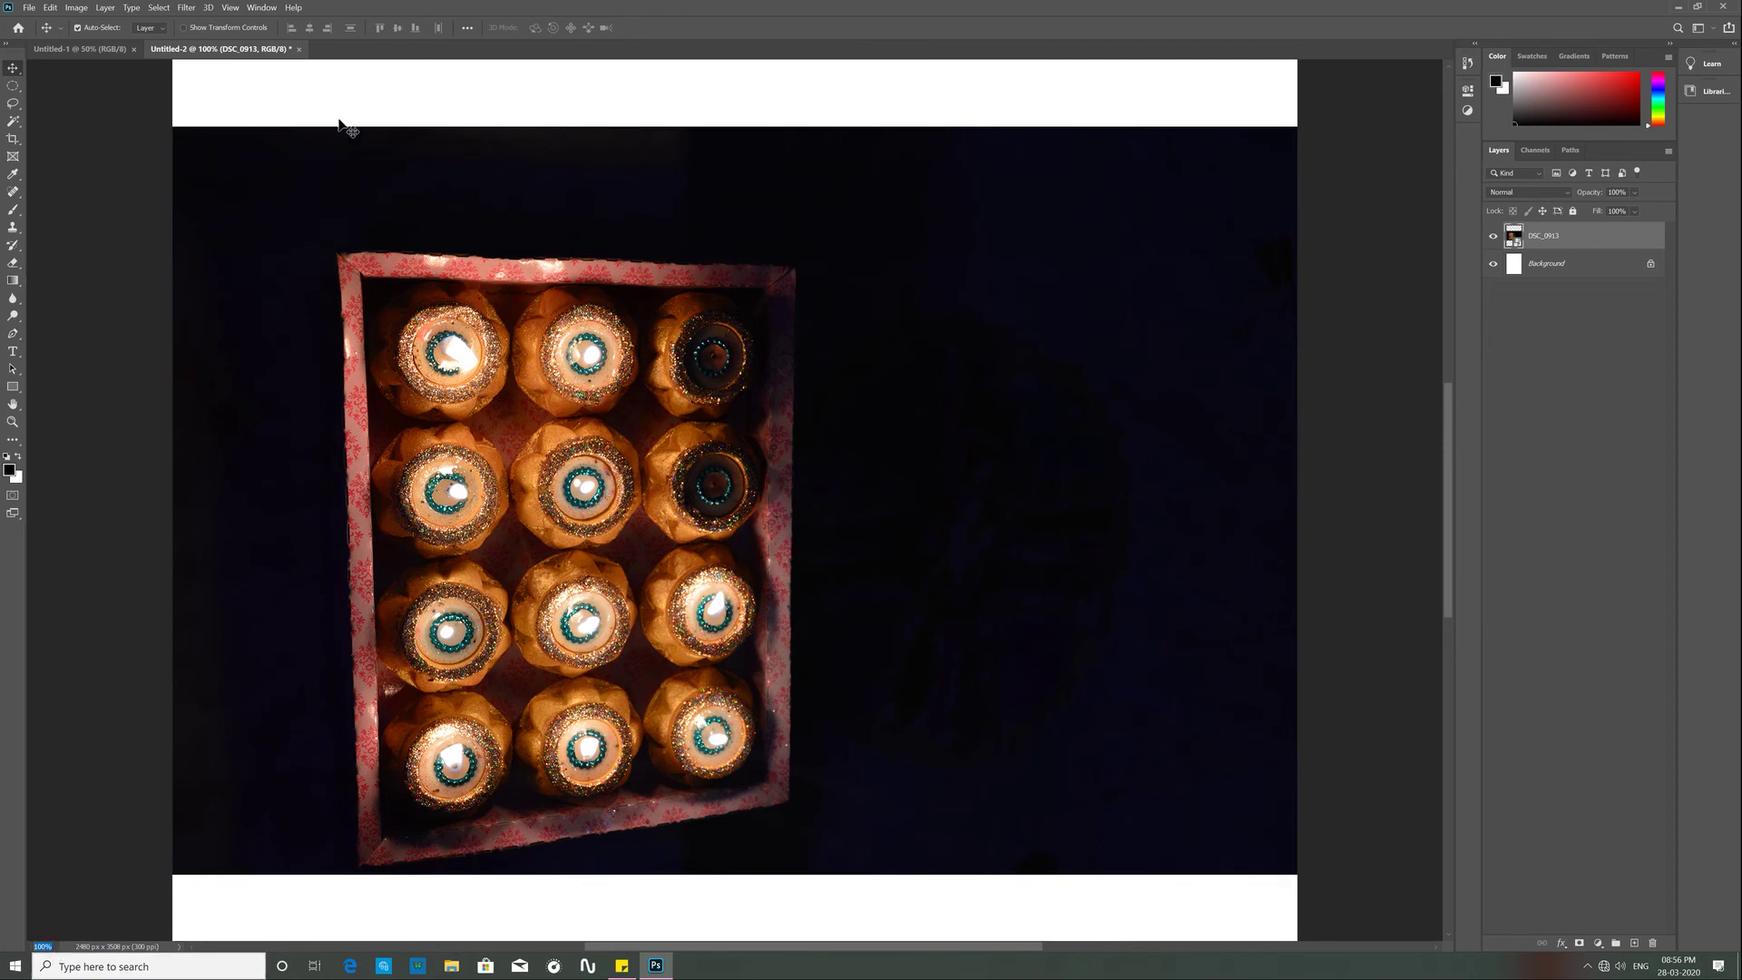
pyautogui.click(279, 105)
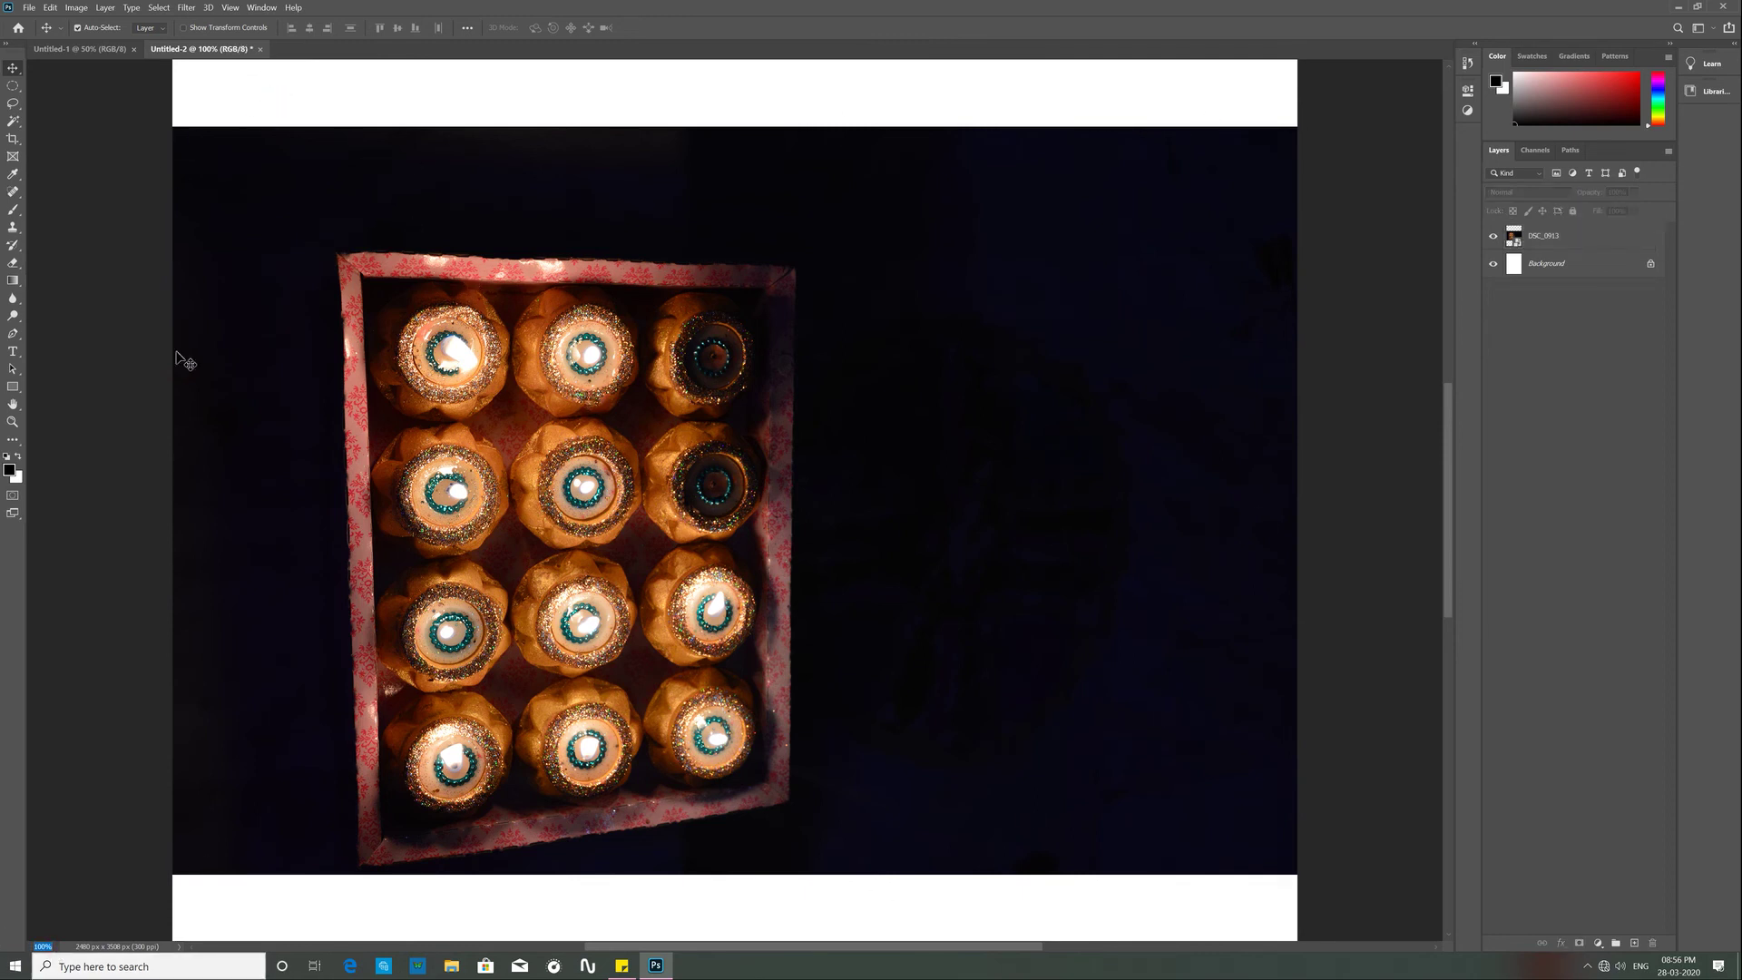
pyautogui.hotkey('ctrl', '-')
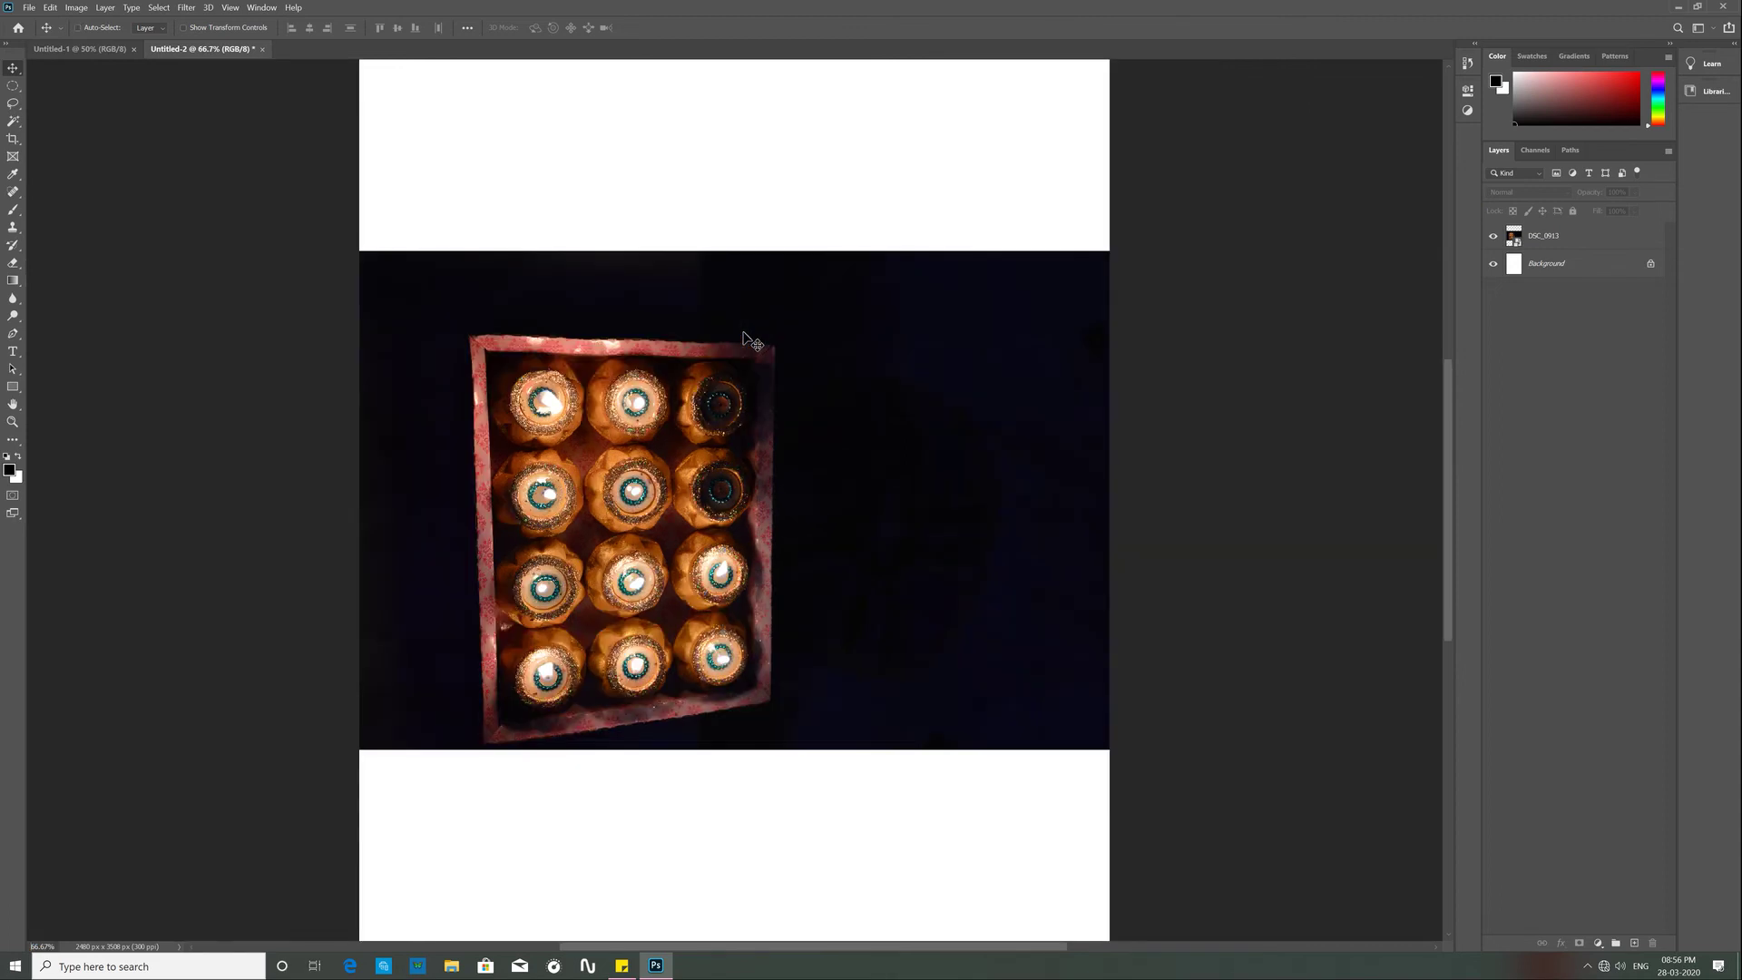
pyautogui.hotkey('ctrl', '-')
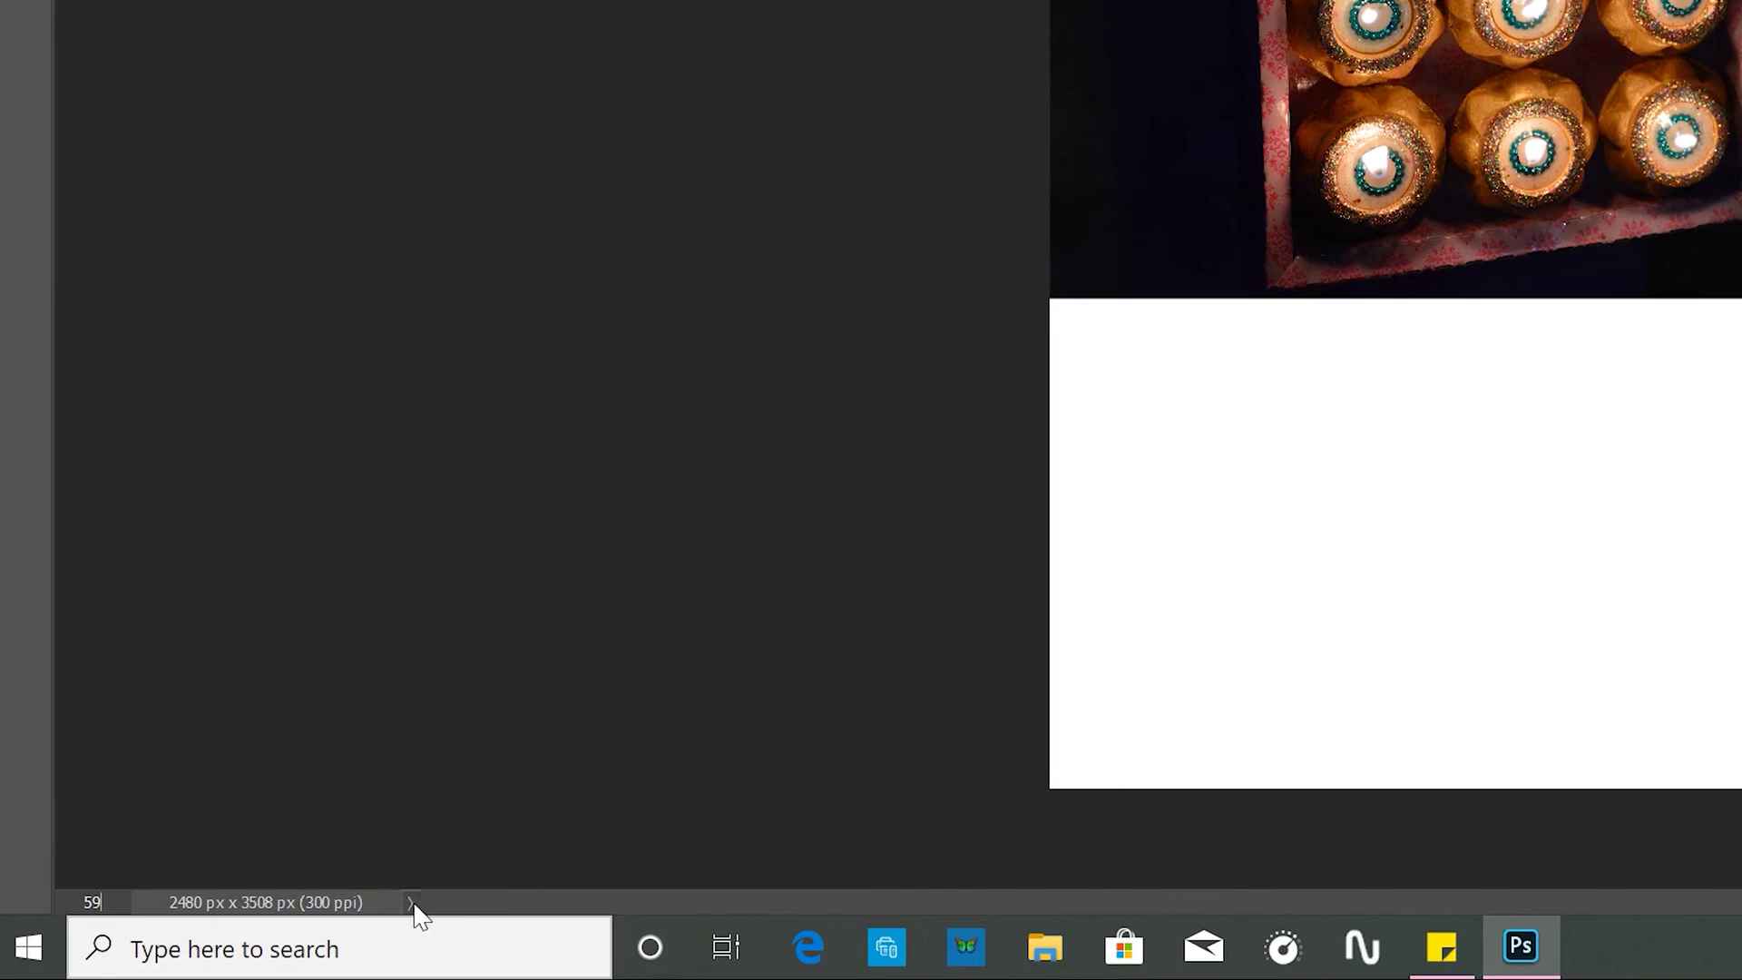
pyautogui.click(411, 903)
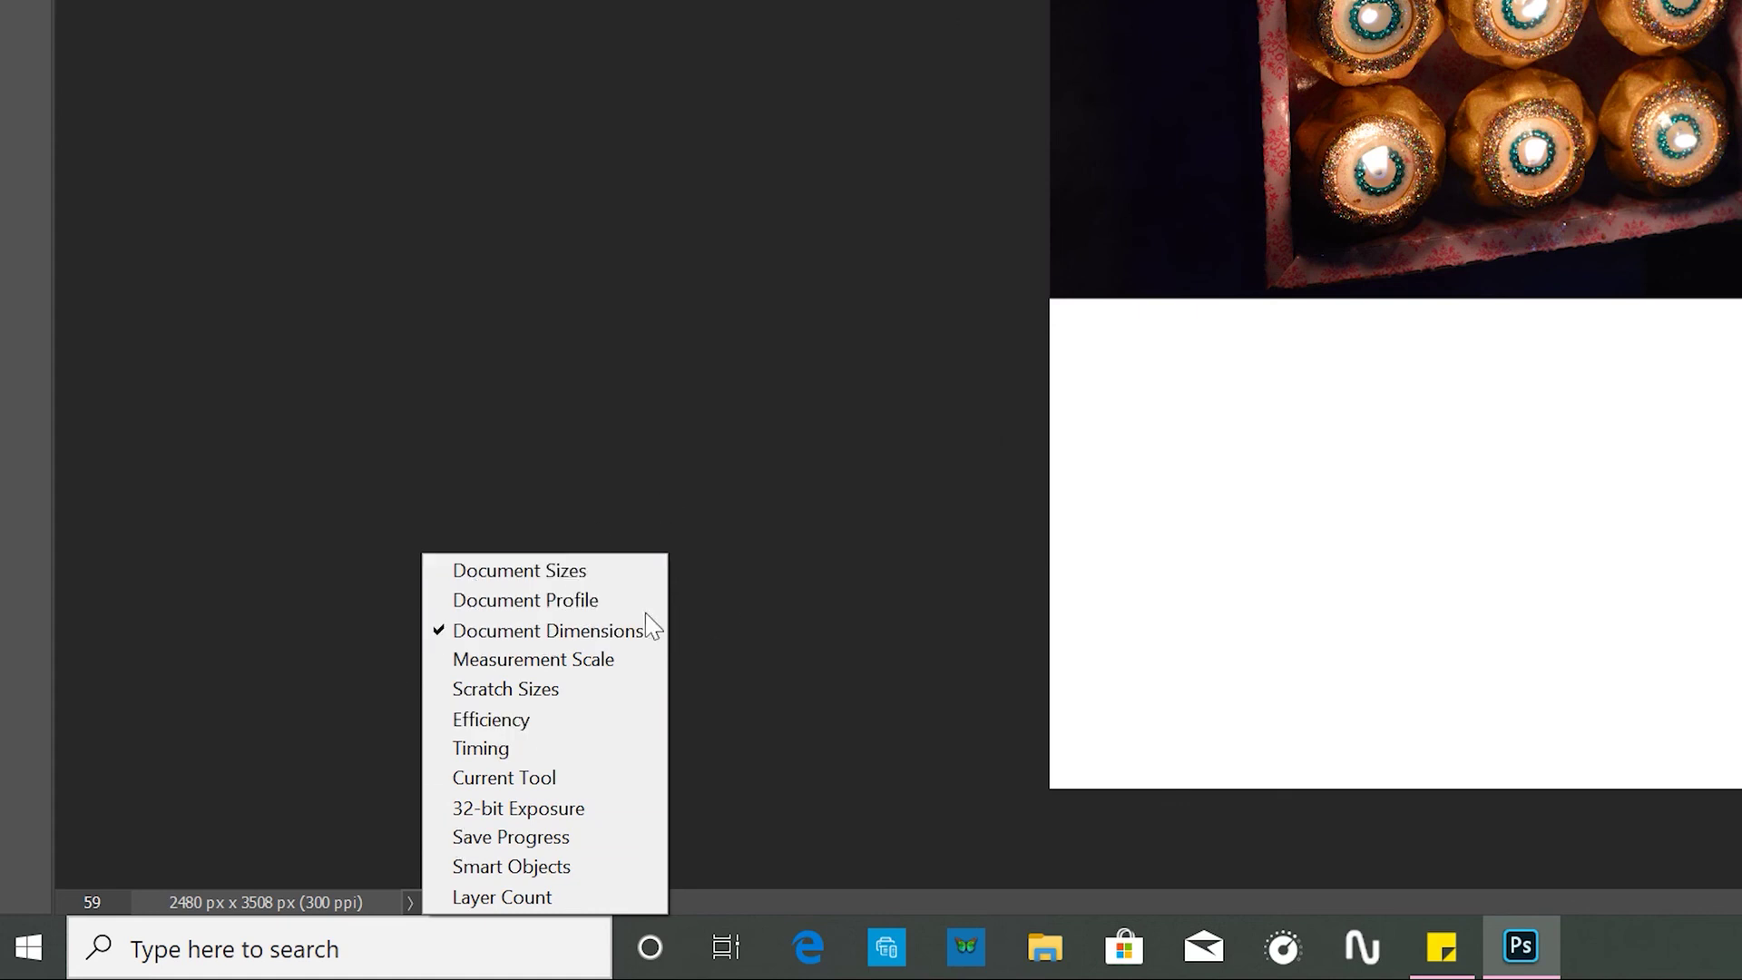
pyautogui.click(810, 615)
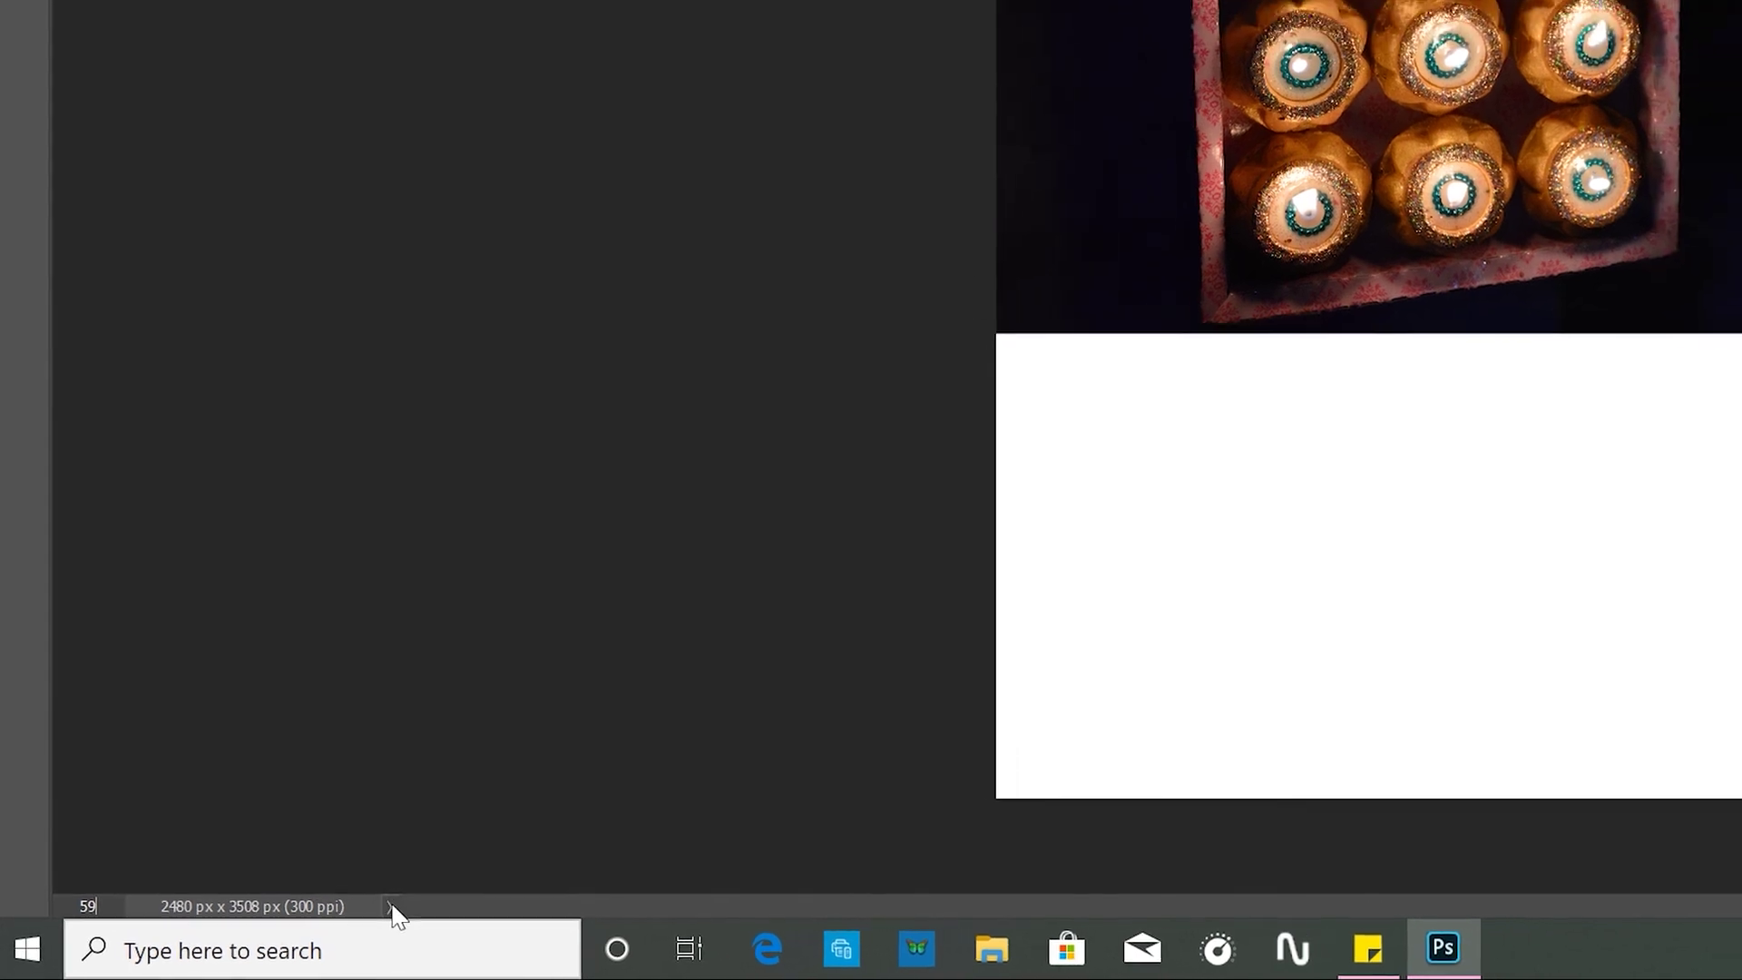
pyautogui.click(410, 903)
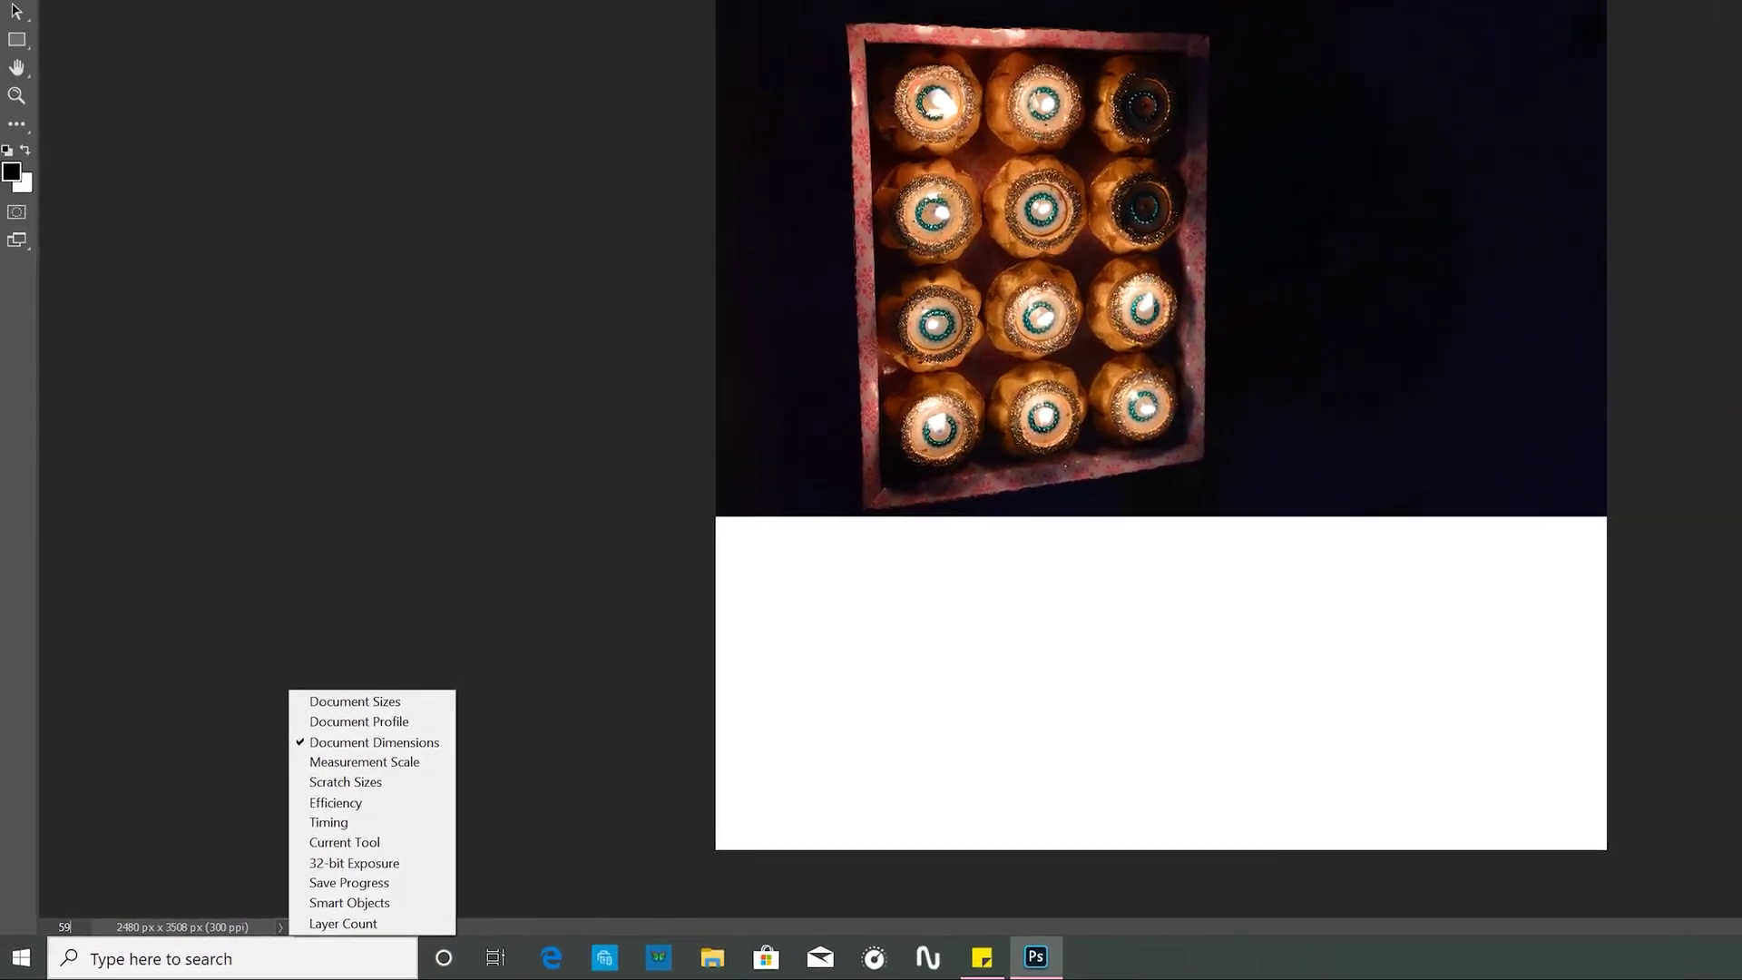
pyautogui.press('Escape')
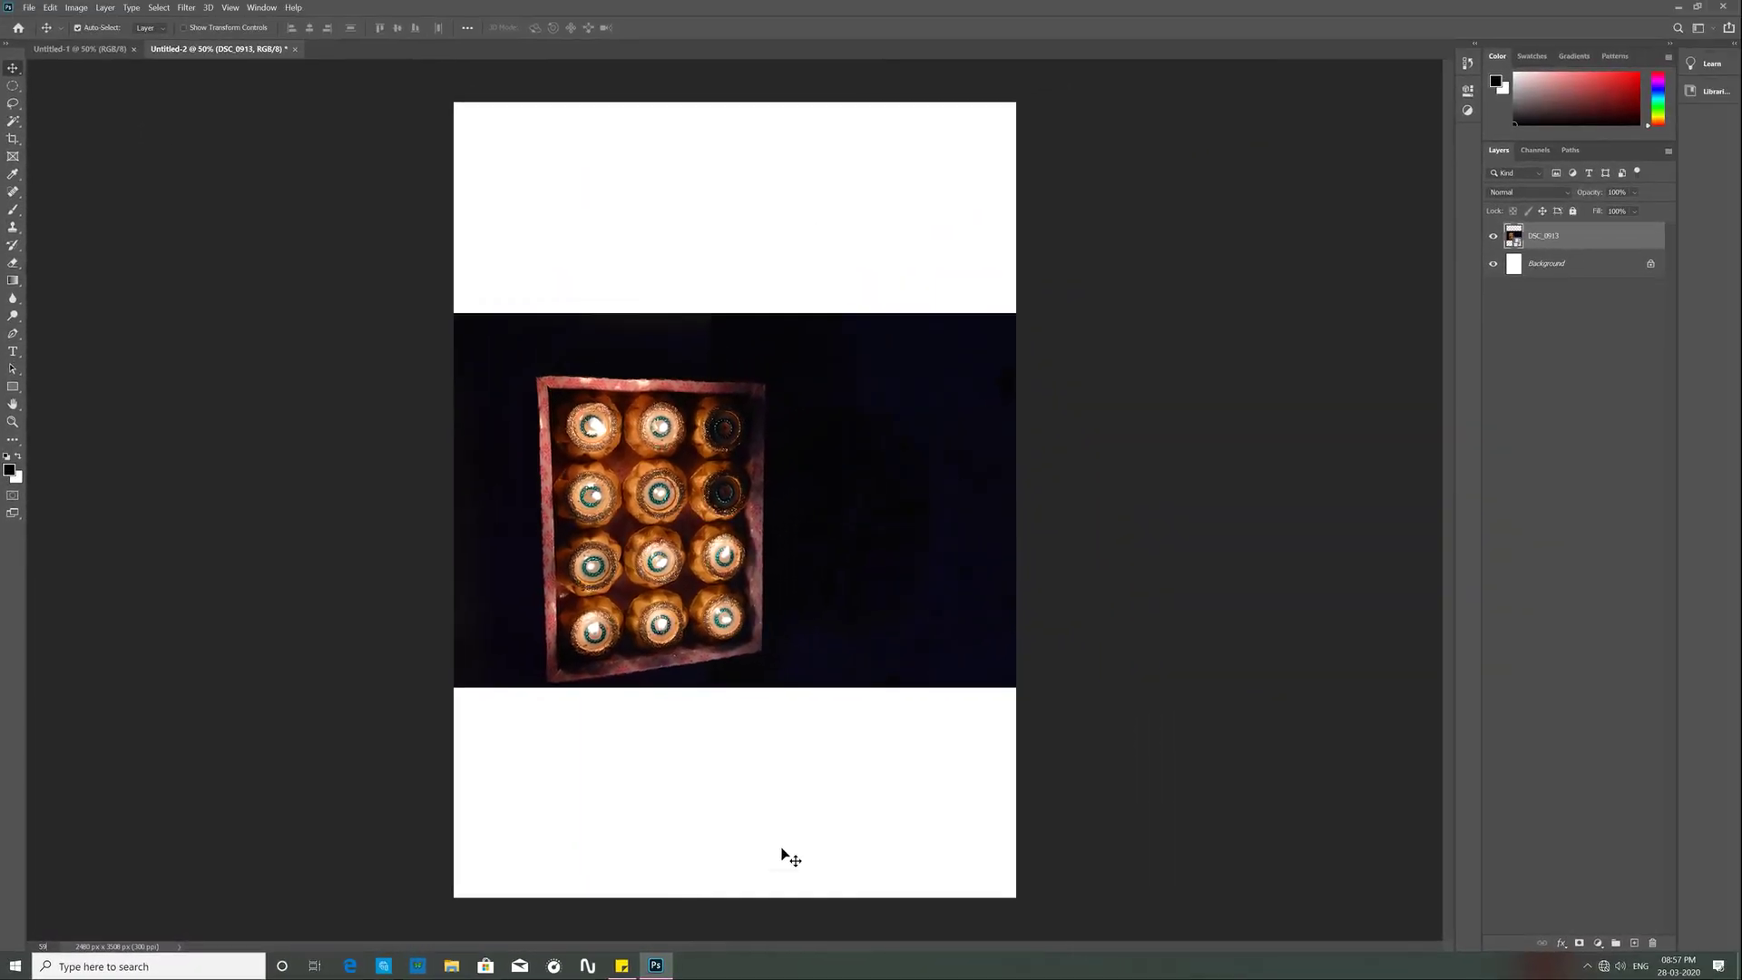